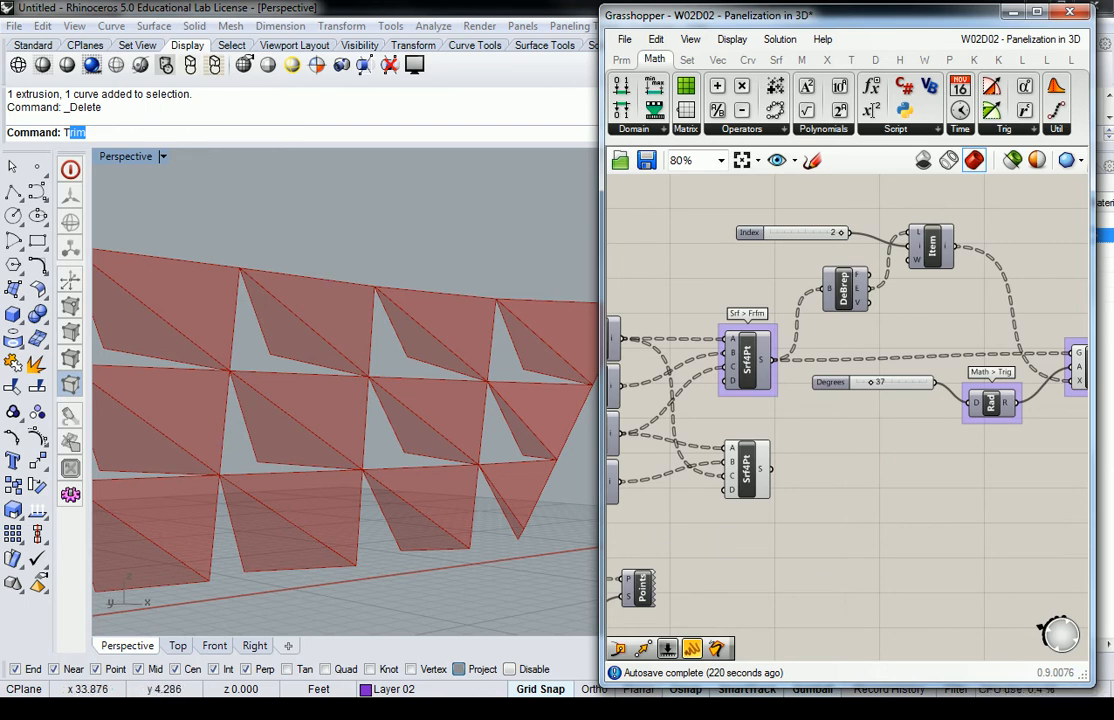
# Switch to the web browser and search Google Images for "tesselated facade".
pyautogui.moveTo(1112, 174); pyautogui.dragTo(345, 39)
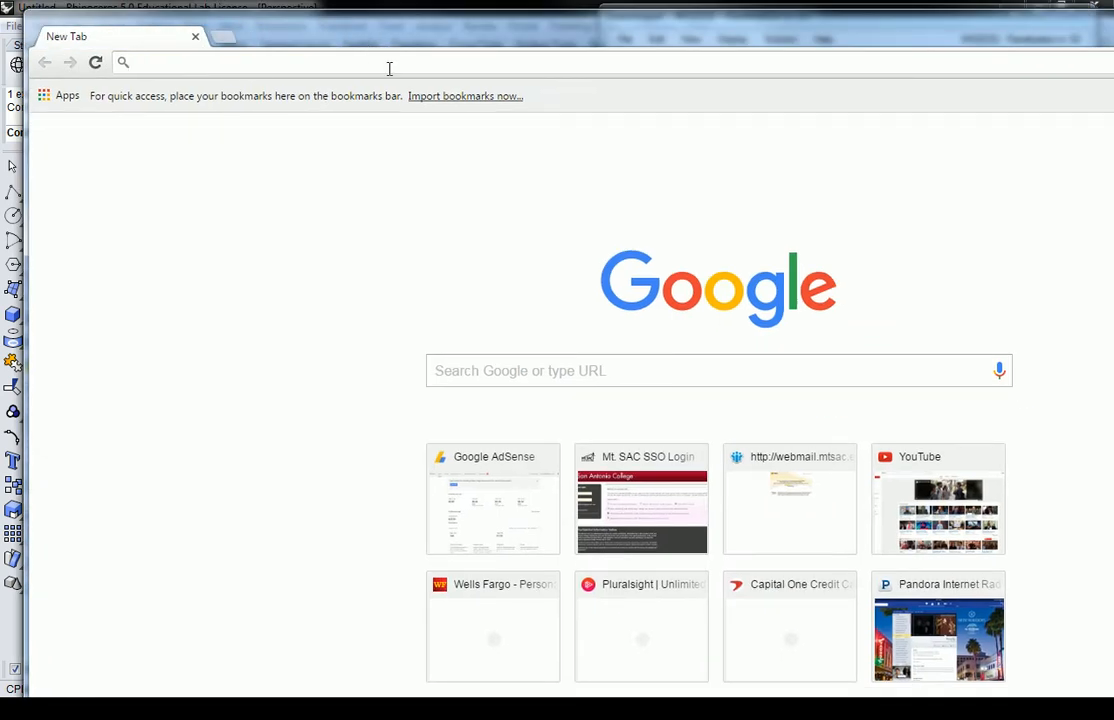
pyautogui.write('tesswela')
pyautogui.press('BackSpace')
pyautogui.press('BackSpace')
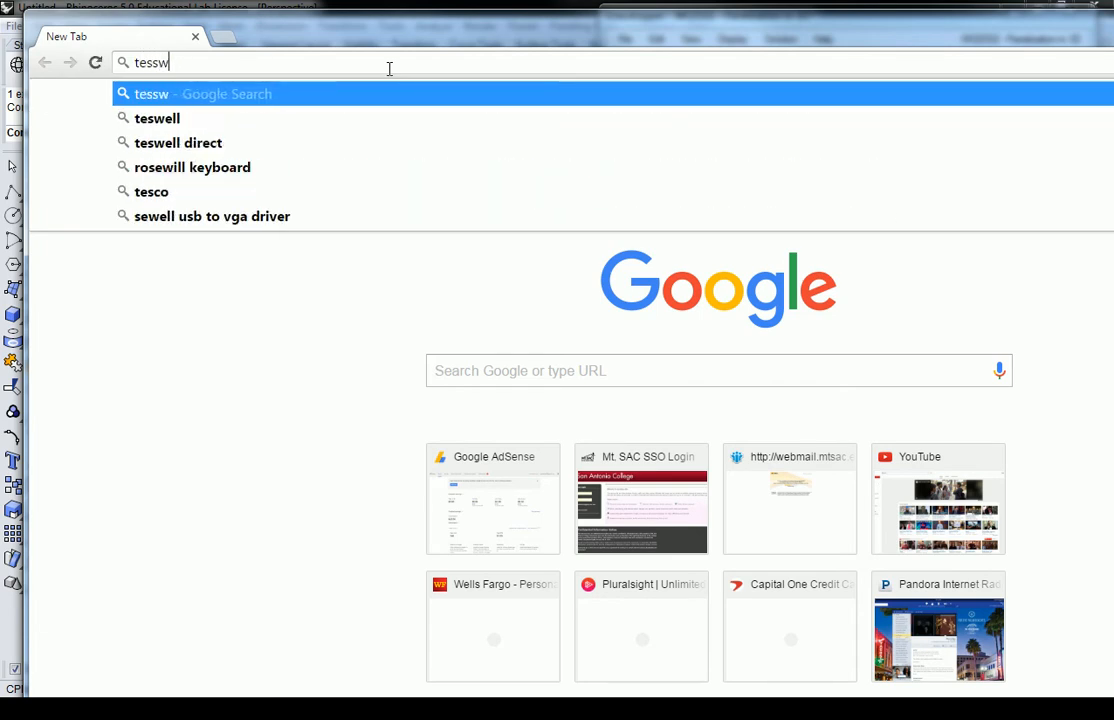
pyautogui.press('BackSpace')
pyautogui.press('BackSpace')
pyautogui.write('elated faca')
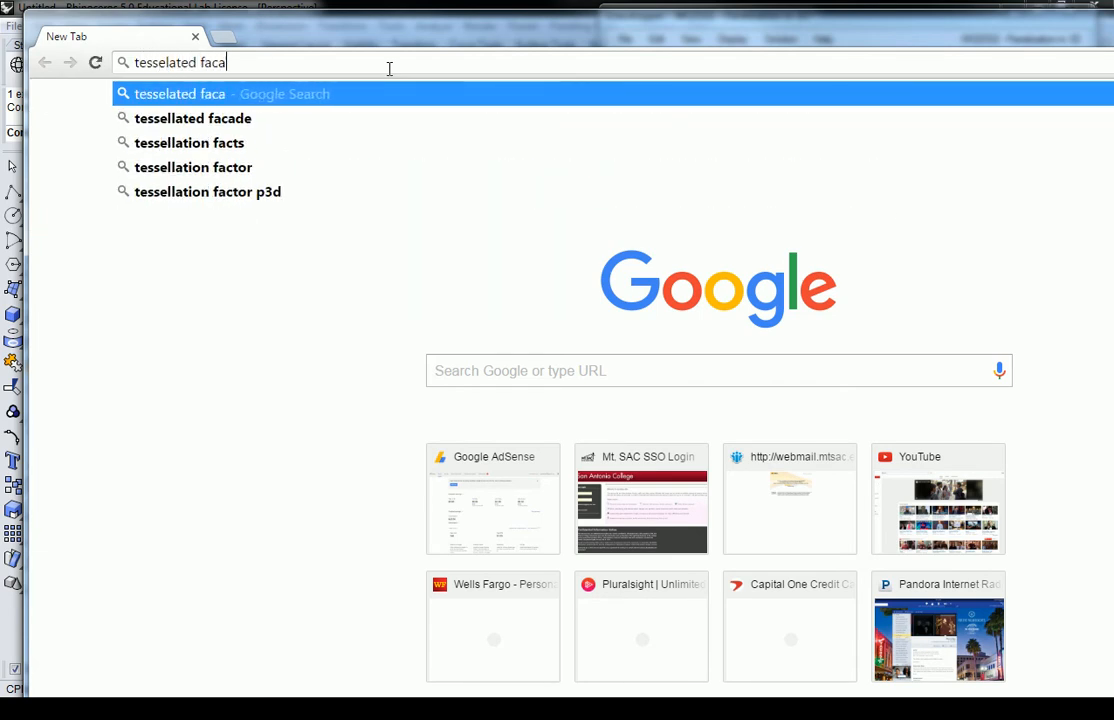
pyautogui.write('de')
pyautogui.press('Return')
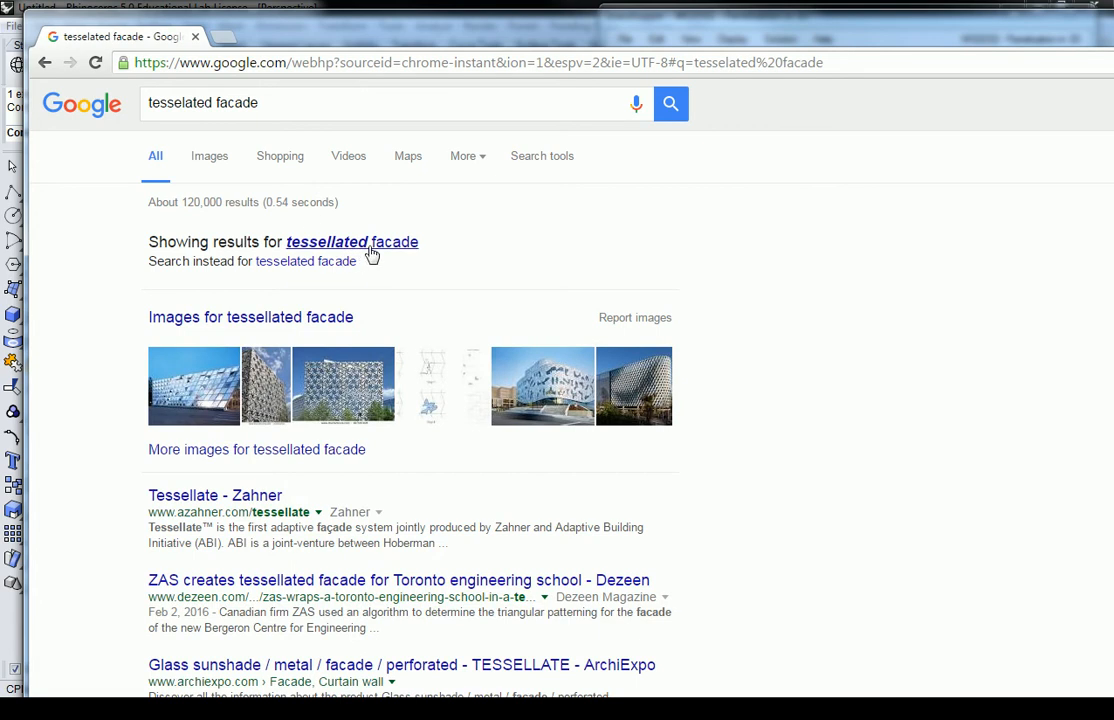
pyautogui.click(231, 158)
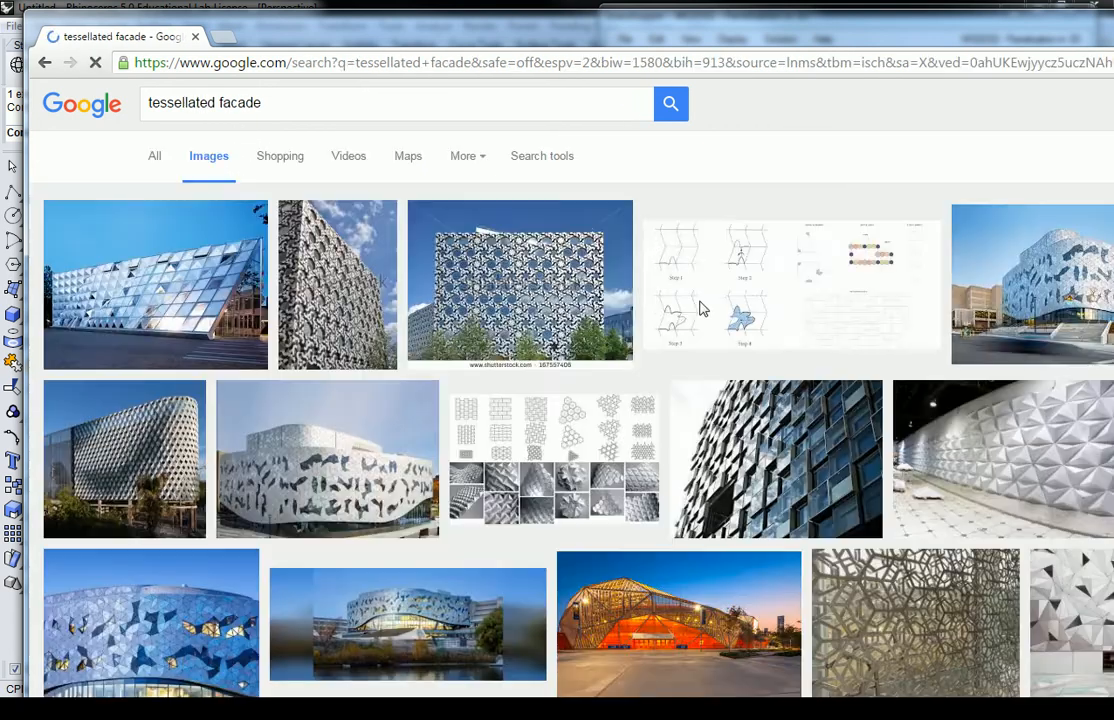
# Browse the tessellated facade image results for examples of three-dimensional panel patterns.
pyautogui.scroll(-1, 785, 428)
pyautogui.scroll(-2, 785, 428)
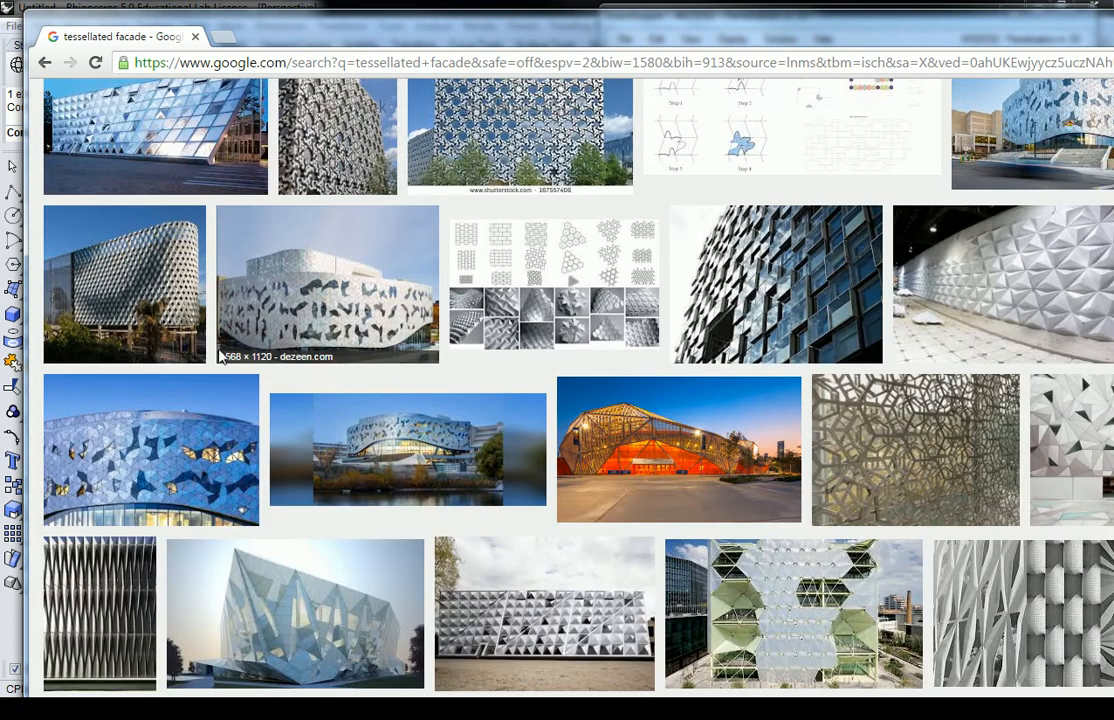
pyautogui.scroll(-4, 190, 285)
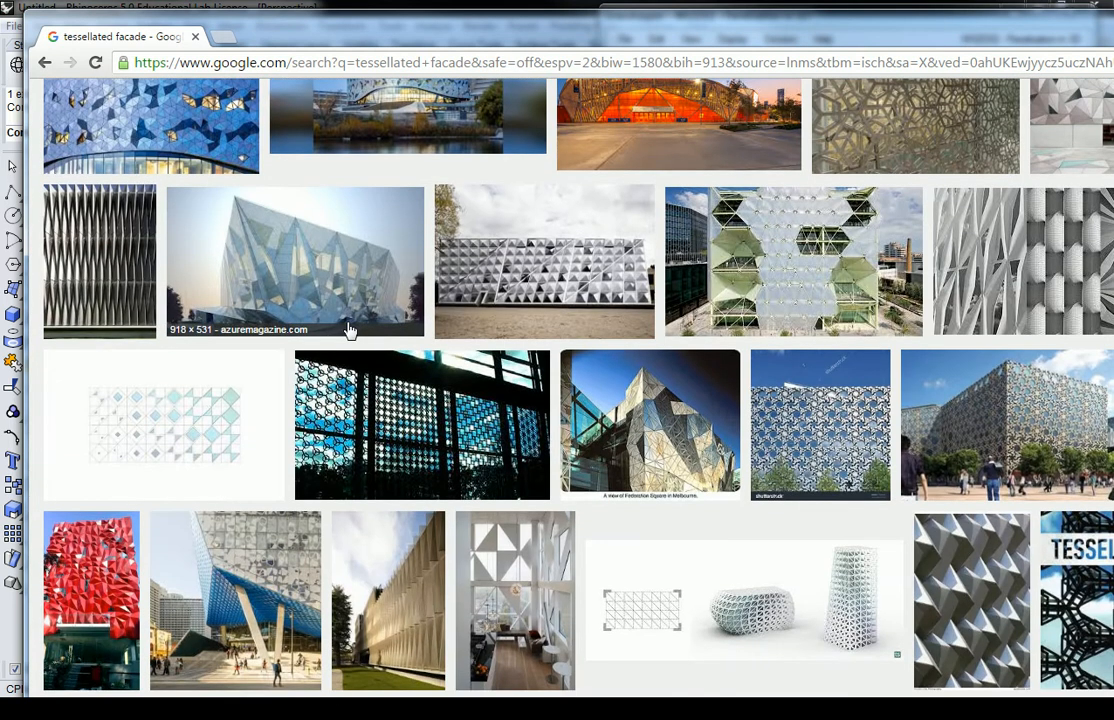
pyautogui.scroll(-4, 348, 328)
pyautogui.scroll(-4, 447, 319)
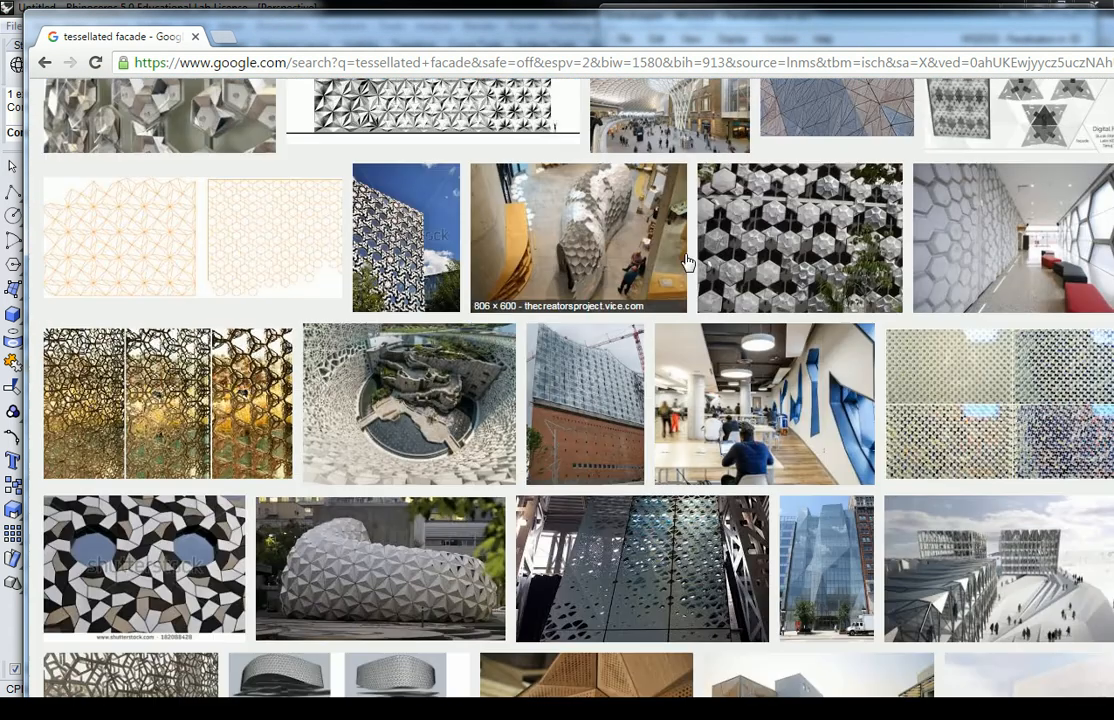
pyautogui.scroll(-3, 447, 319)
pyautogui.scroll(9, 437, 320)
pyautogui.scroll(10, 437, 320)
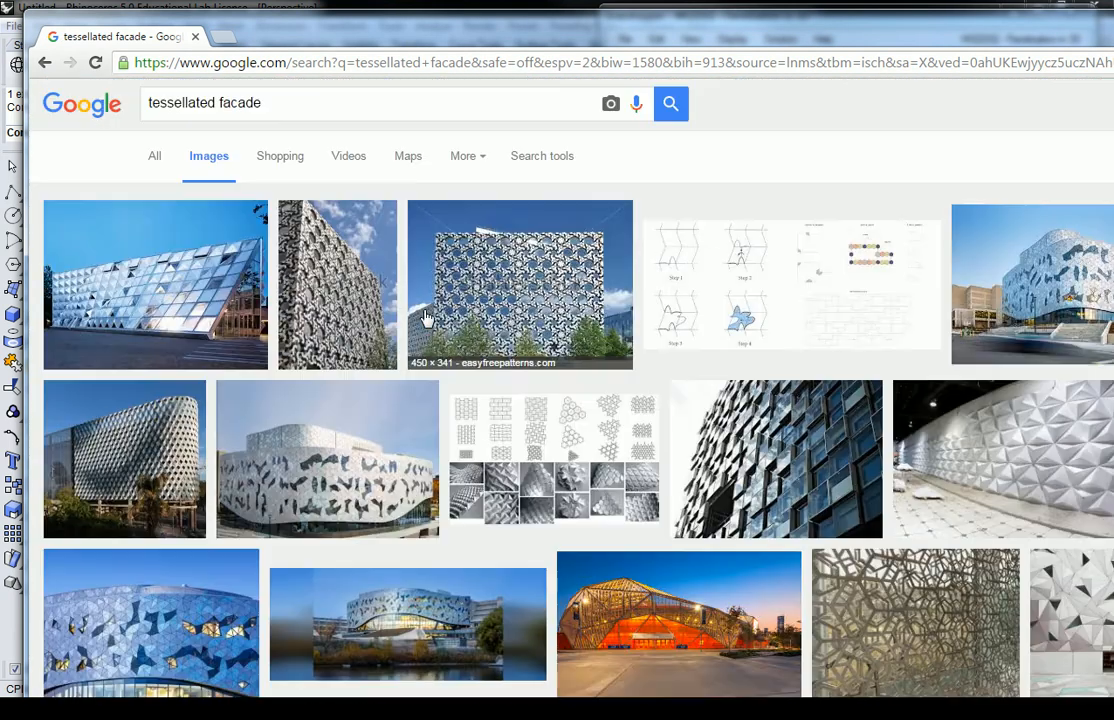
# Search the images for "3d facade", look through the results, and return to the Grasshopper definition.
pyautogui.click(338, 105)
pyautogui.moveTo(338, 105); pyautogui.dragTo(119, 101)
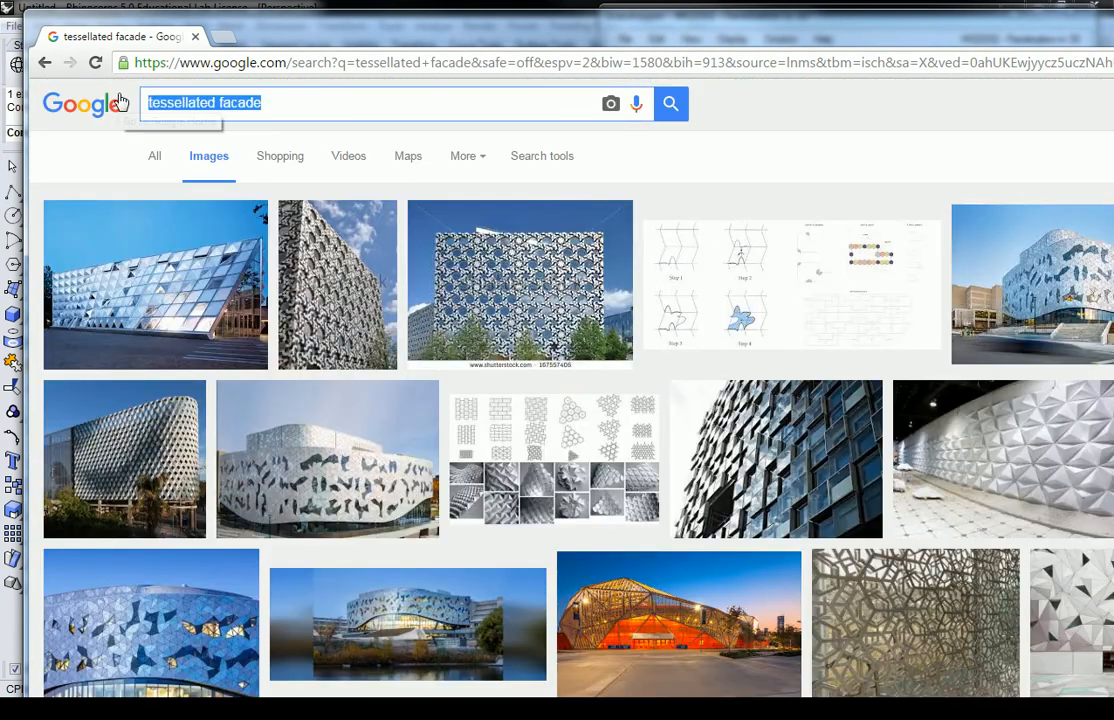
pyautogui.write('3d facade')
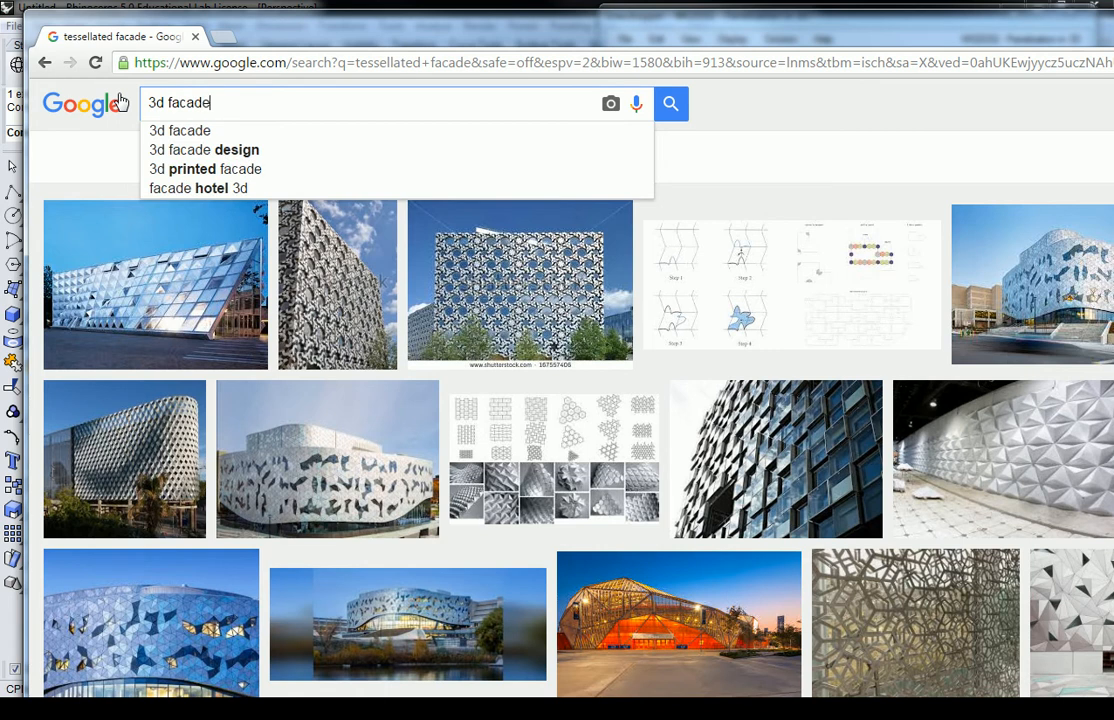
pyautogui.press('Return')
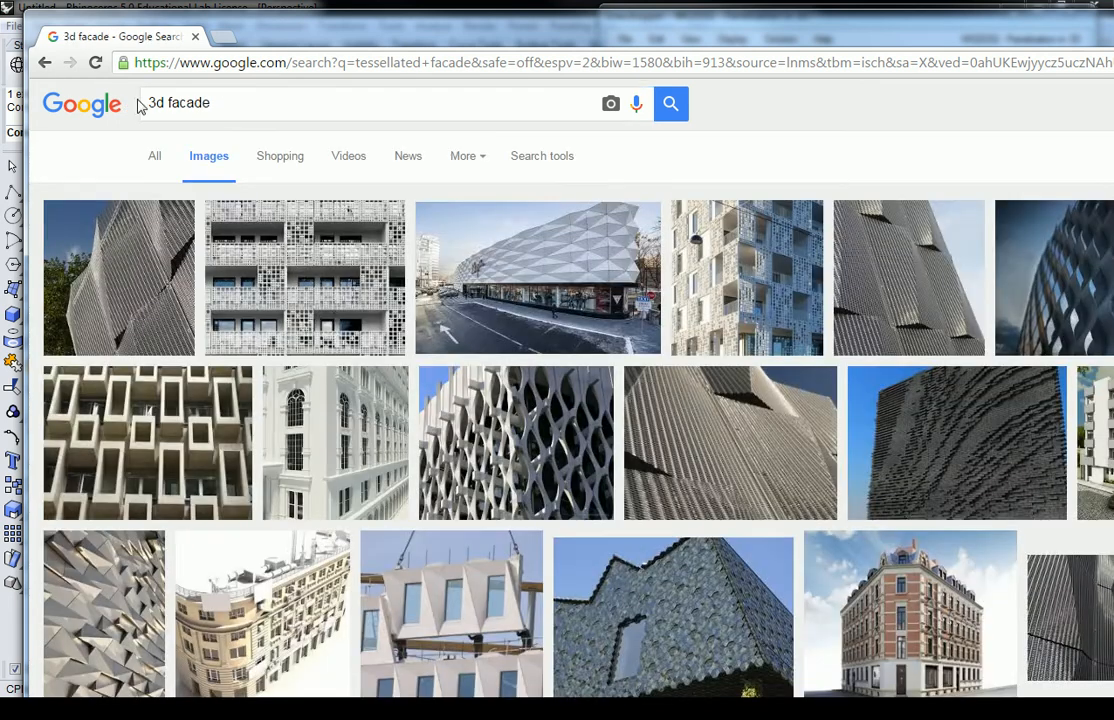
pyautogui.scroll(-4, 779, 403)
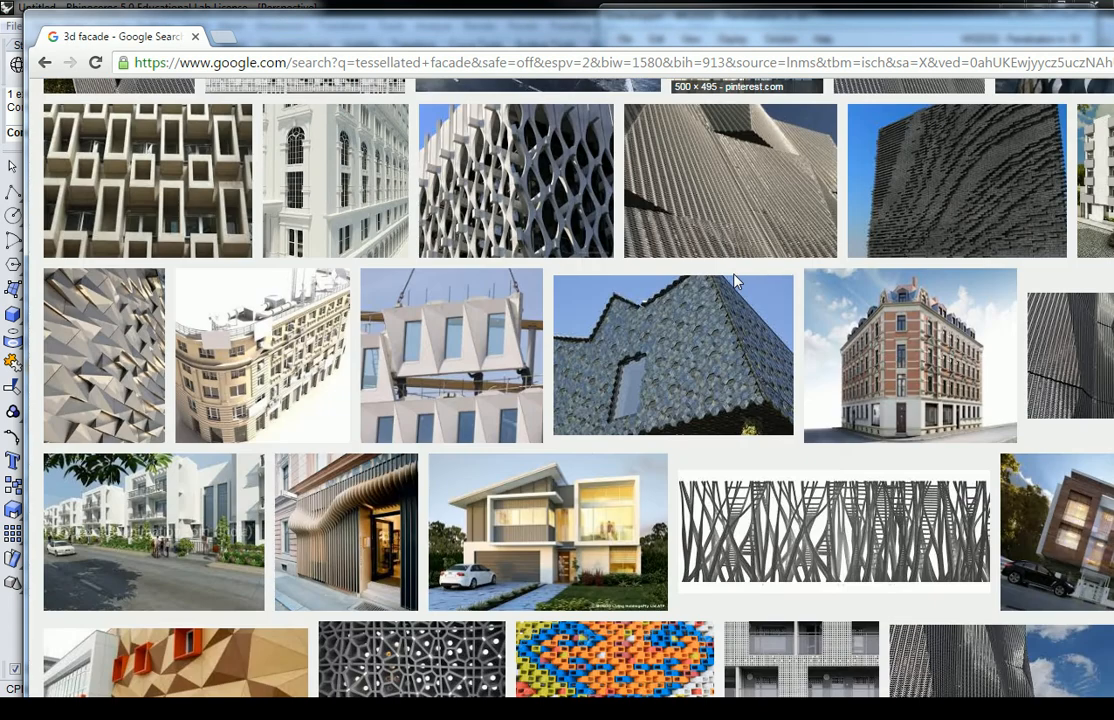
pyautogui.scroll(-3, 735, 282)
pyautogui.scroll(3, 594, 244)
pyautogui.click(133, 165)
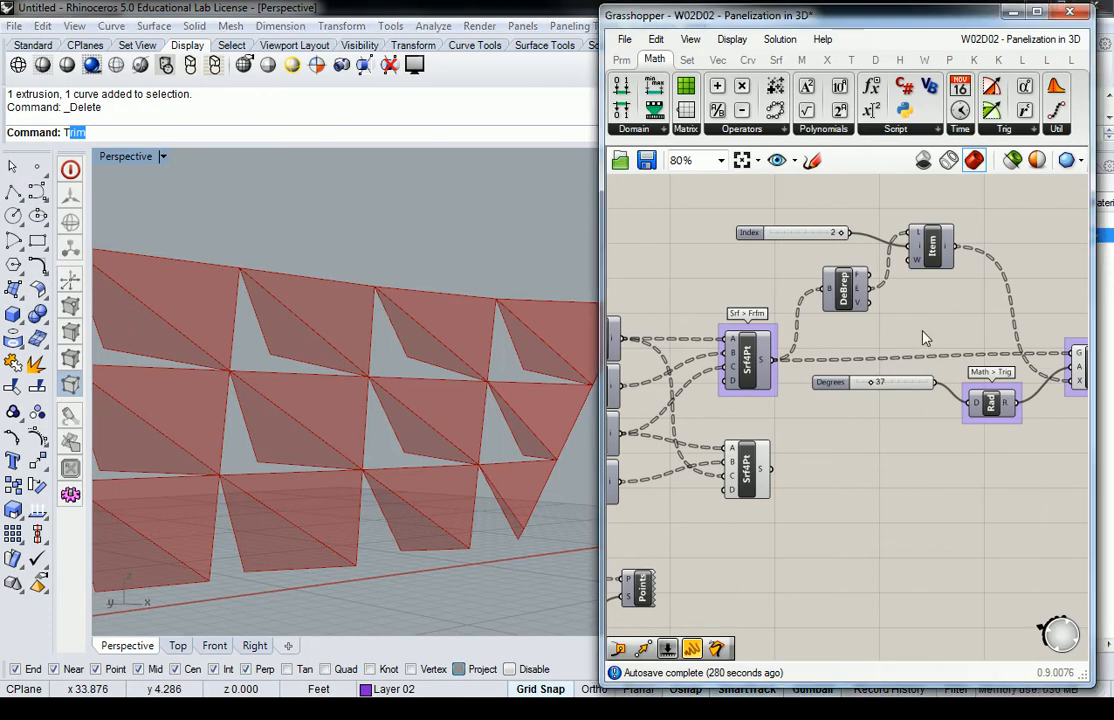
# Select the Rotate Axis component to highlight its rotated panels in the Rhino viewport.
pyautogui.moveTo(925, 338); pyautogui.dragTo(763, 376, button='right')
pyautogui.click(932, 408)
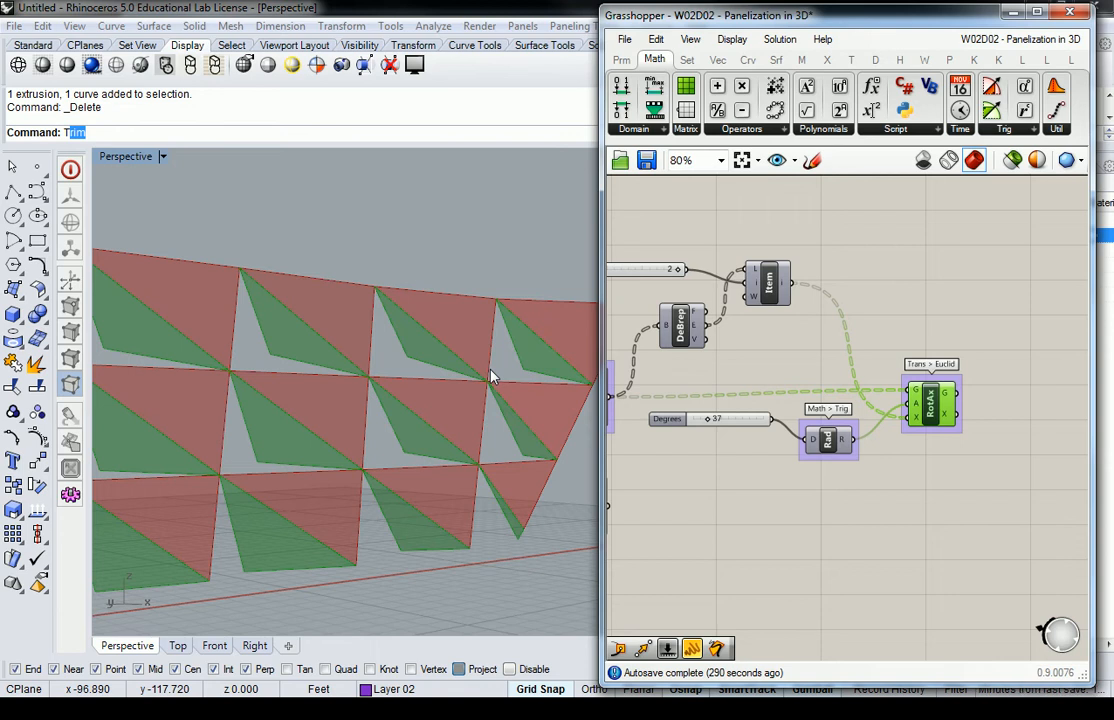
pyautogui.click(873, 262)
# Turn on the preview of the upper four-point surface component that feeds the rotation.
pyautogui.moveTo(732, 357); pyautogui.dragTo(881, 303, button='right')
pyautogui.scroll(-2, 881, 303)
pyautogui.scroll(1, 816, 312)
pyautogui.moveTo(789, 338); pyautogui.dragTo(743, 369, button='right')
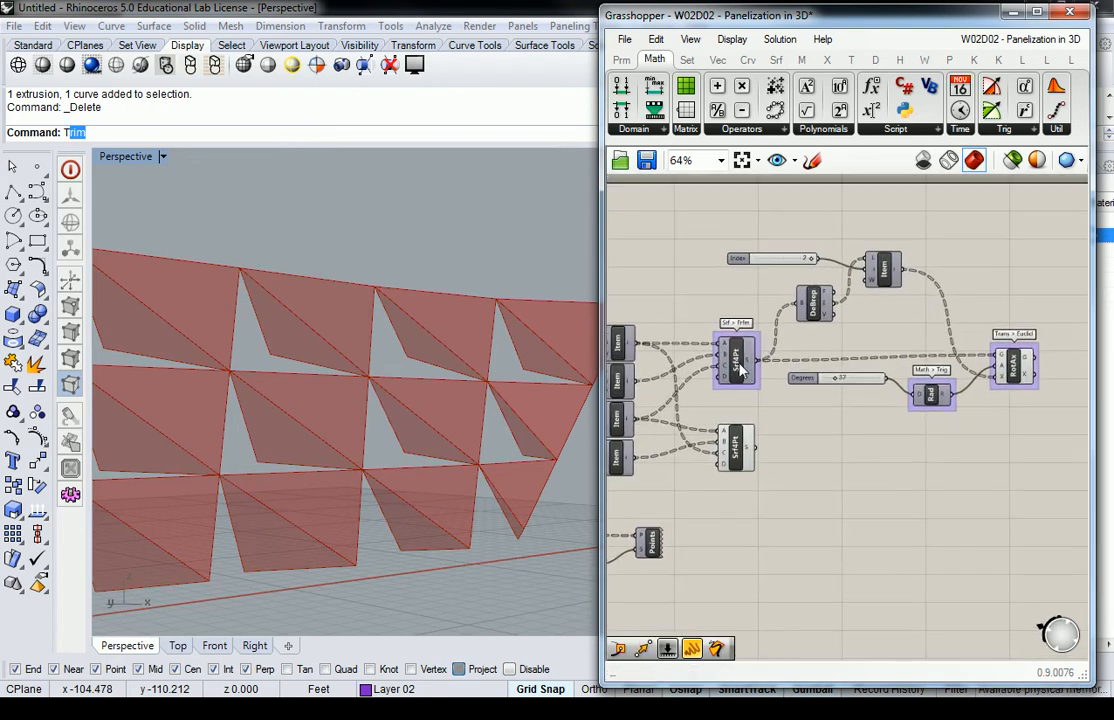
pyautogui.rightClick(741, 370)
pyautogui.click(792, 397)
pyautogui.moveTo(913, 326); pyautogui.dragTo(885, 341, button='right')
pyautogui.click(984, 381)
pyautogui.click(970, 269)
pyautogui.moveTo(970, 269); pyautogui.dragTo(905, 279, button='right')
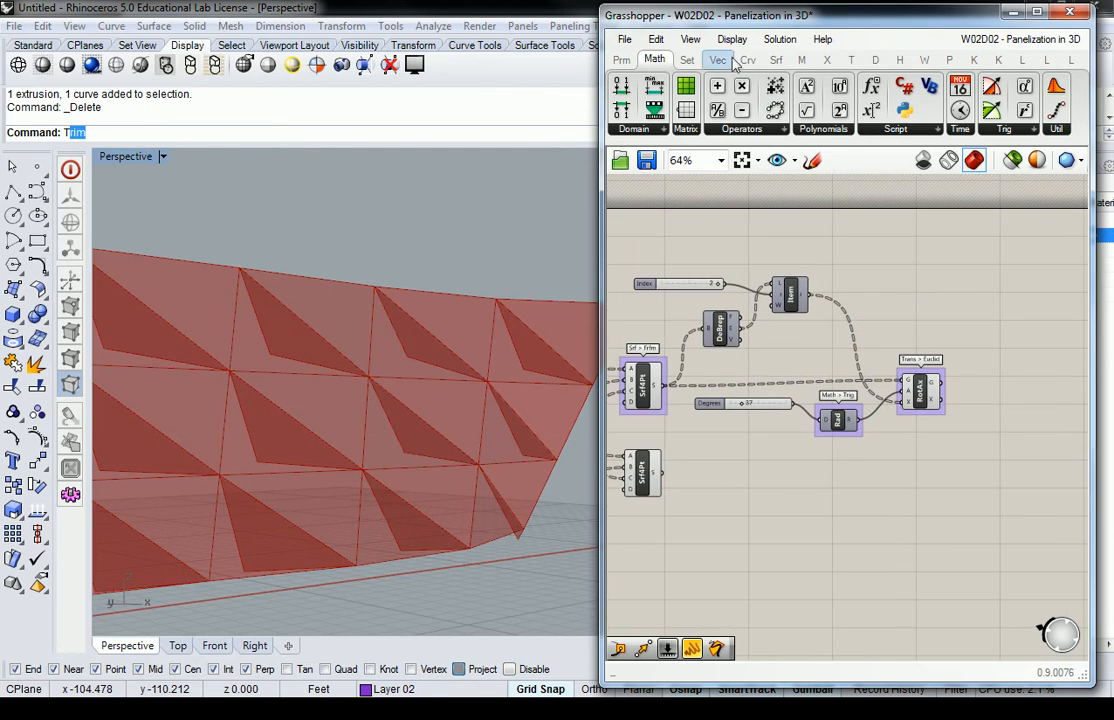
# Add a Deconstruct Brep component beside Rotate Axis and feed it the rotated geometry.
pyautogui.click(776, 60)
pyautogui.click(726, 130)
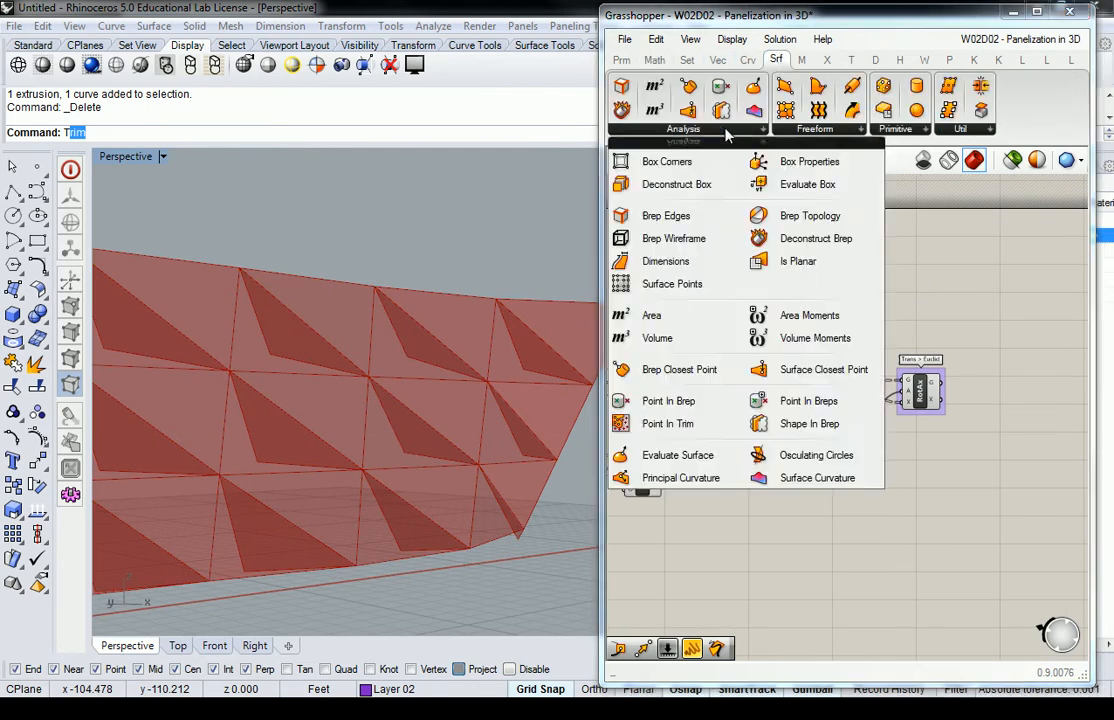
pyautogui.click(656, 61)
pyautogui.click(687, 61)
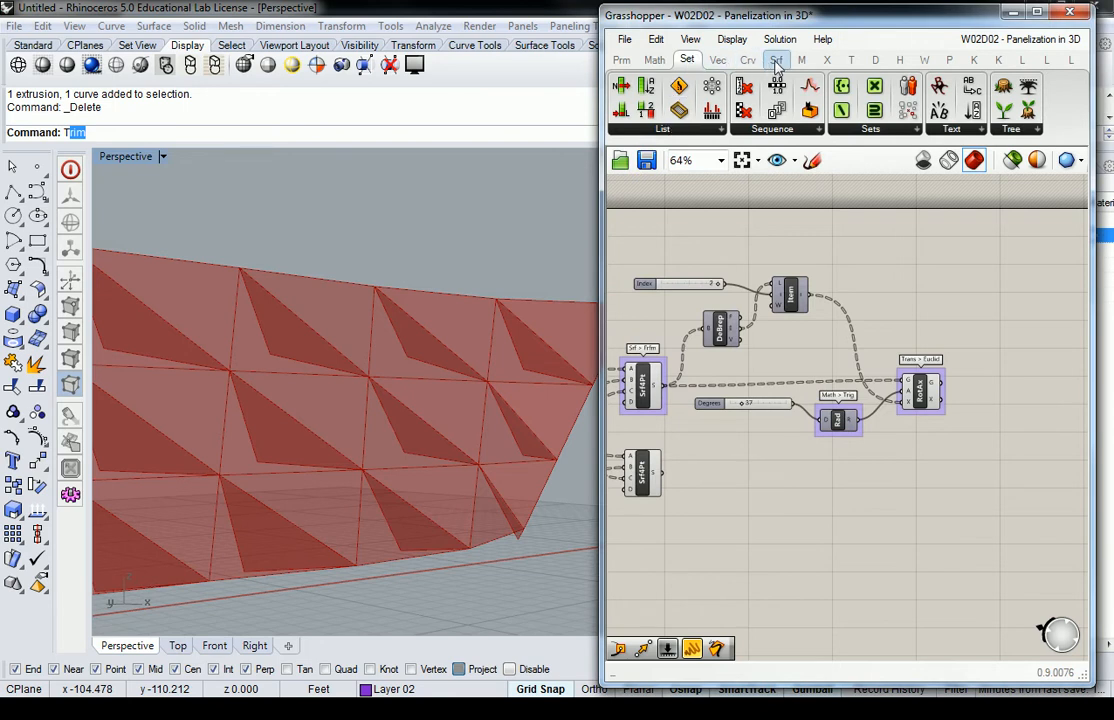
pyautogui.click(776, 60)
pyautogui.moveTo(753, 85); pyautogui.dragTo(970, 291)
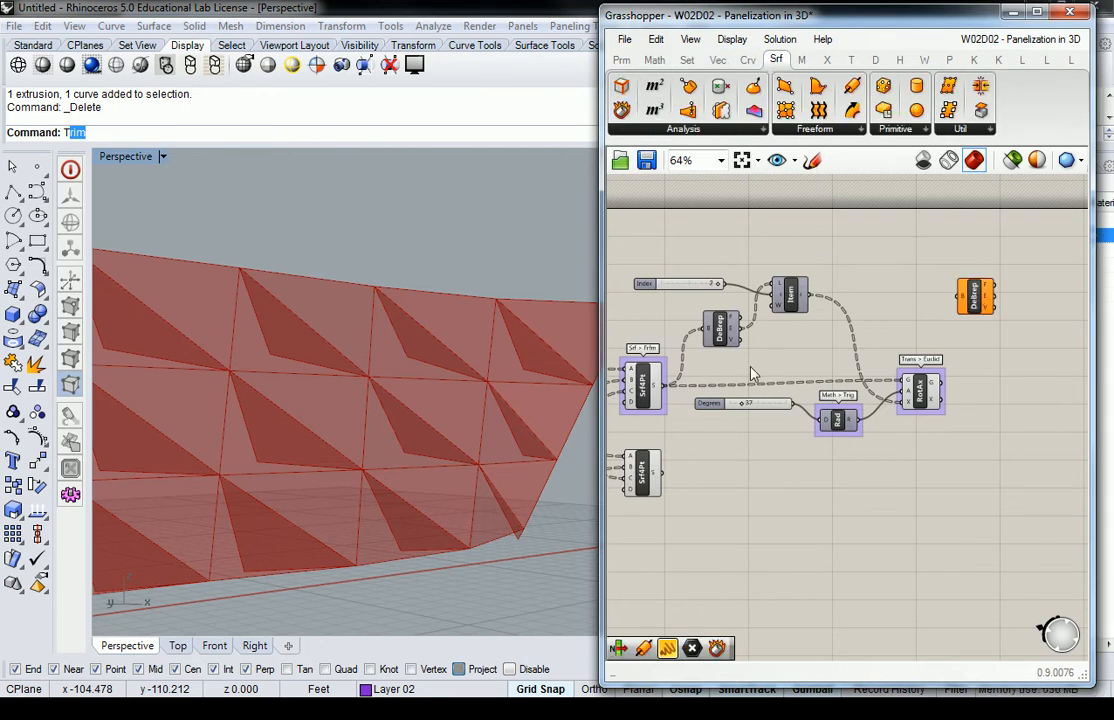
pyautogui.moveTo(666, 388); pyautogui.dragTo(713, 378)
pyautogui.moveTo(988, 300); pyautogui.dragTo(1010, 384)
pyautogui.moveTo(942, 383); pyautogui.dragTo(988, 396)
pyautogui.click(847, 278)
pyautogui.moveTo(847, 278); pyautogui.dragTo(781, 283, button='right')
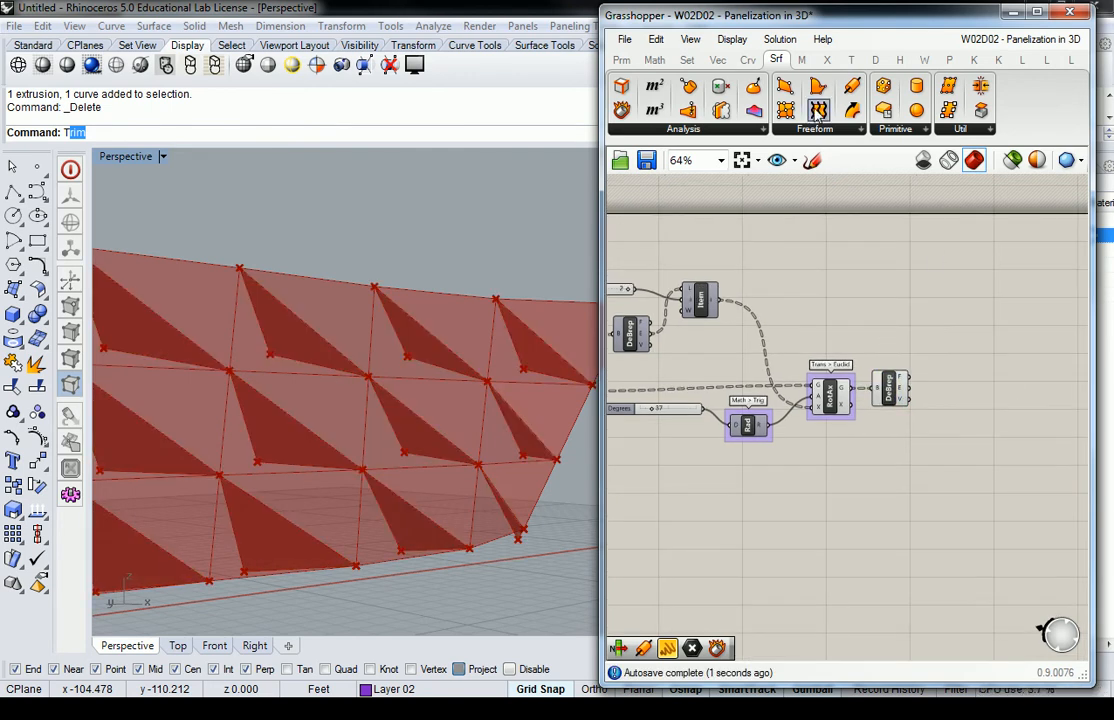
# Add a List Item component and connect the edges of the rotated panels' Deconstruct Brep to its list input.
pyautogui.click(687, 60)
pyautogui.click(721, 129)
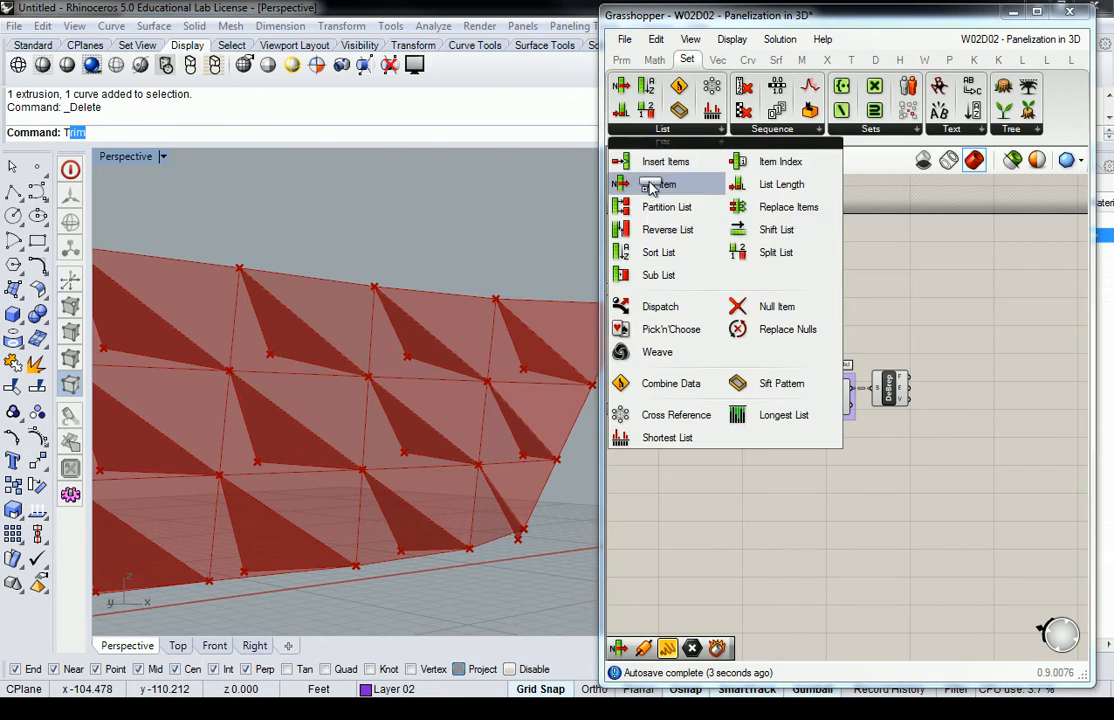
pyautogui.moveTo(651, 184); pyautogui.dragTo(975, 350)
pyautogui.scroll(2, 915, 380)
pyautogui.moveTo(903, 411); pyautogui.dragTo(980, 312)
pyautogui.scroll(-1, 865, 300)
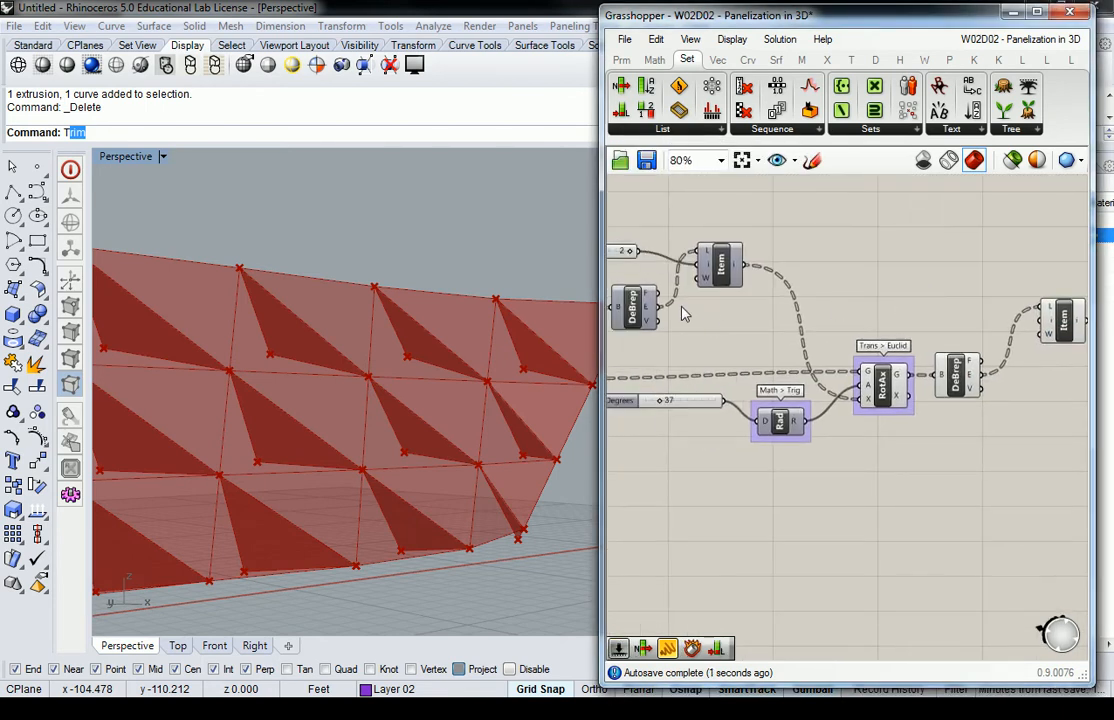
# Add the original panels' Deconstruct Brep edges as a second source to the List Item's list input.
pyautogui.keyDown('shift'); pyautogui.moveTo(660, 308); pyautogui.dragTo(1046, 308); pyautogui.keyUp('shift')
pyautogui.moveTo(1044, 315); pyautogui.dragTo(922, 319, button='right')
pyautogui.moveTo(934, 318)
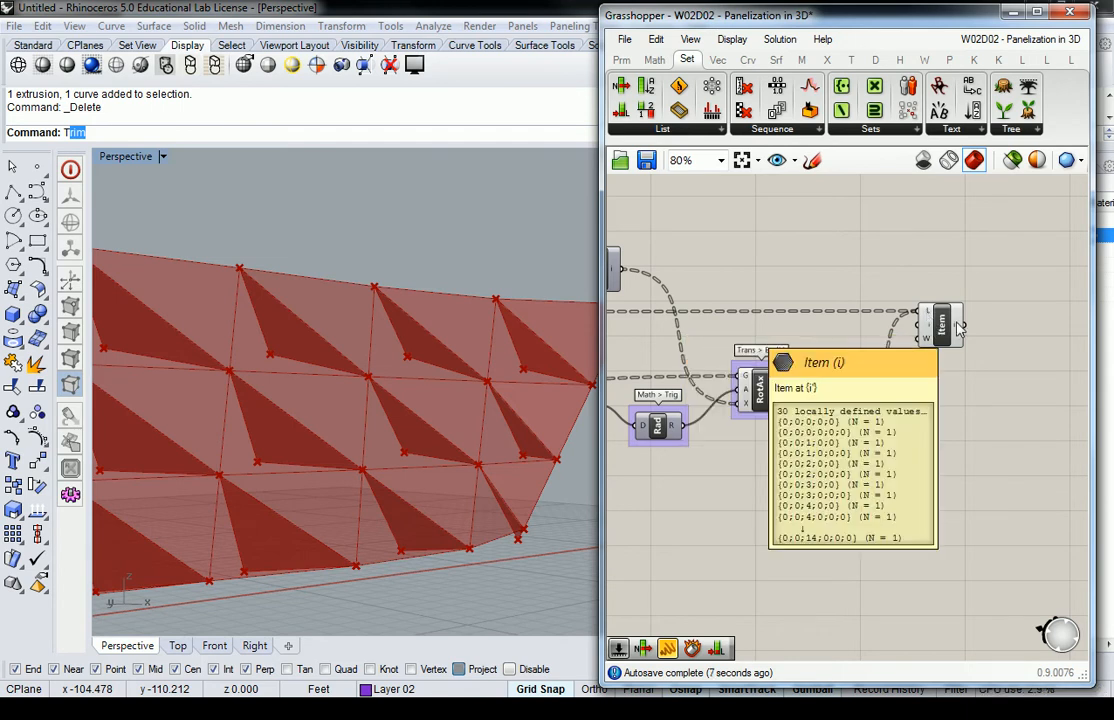
# Inspect the List Item output with a panel placed beside it, and delete that panel.
pyautogui.moveTo(1018, 295); pyautogui.dragTo(888, 316, button='right')
pyautogui.click(622, 60)
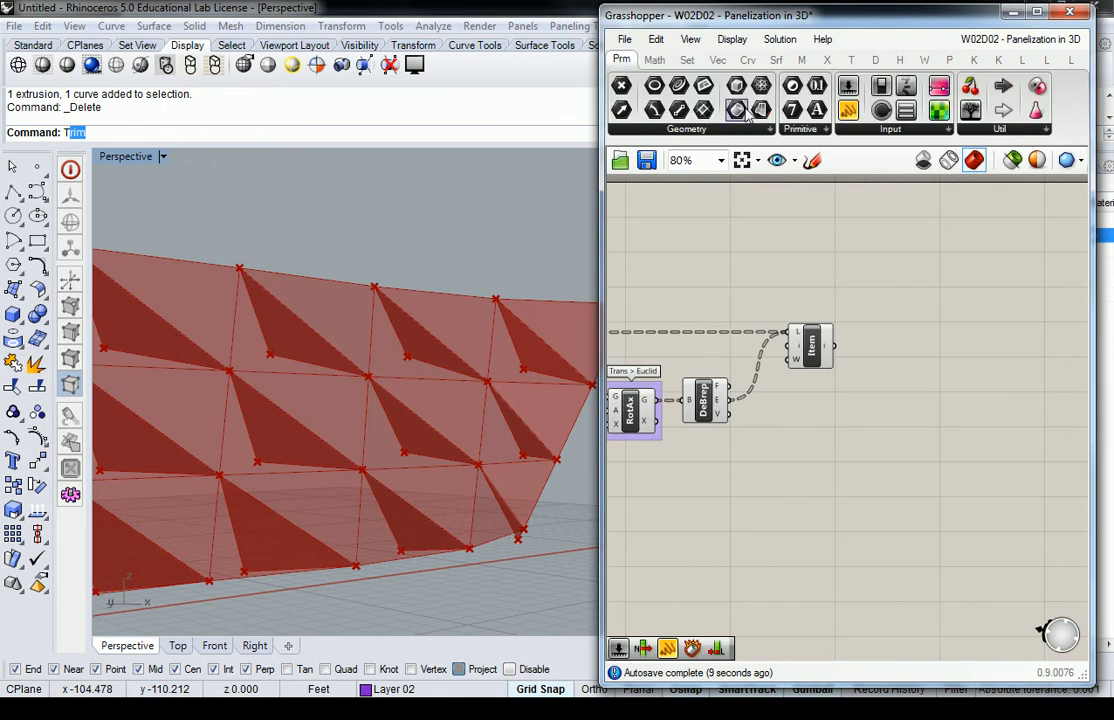
pyautogui.moveTo(848, 118); pyautogui.dragTo(932, 344)
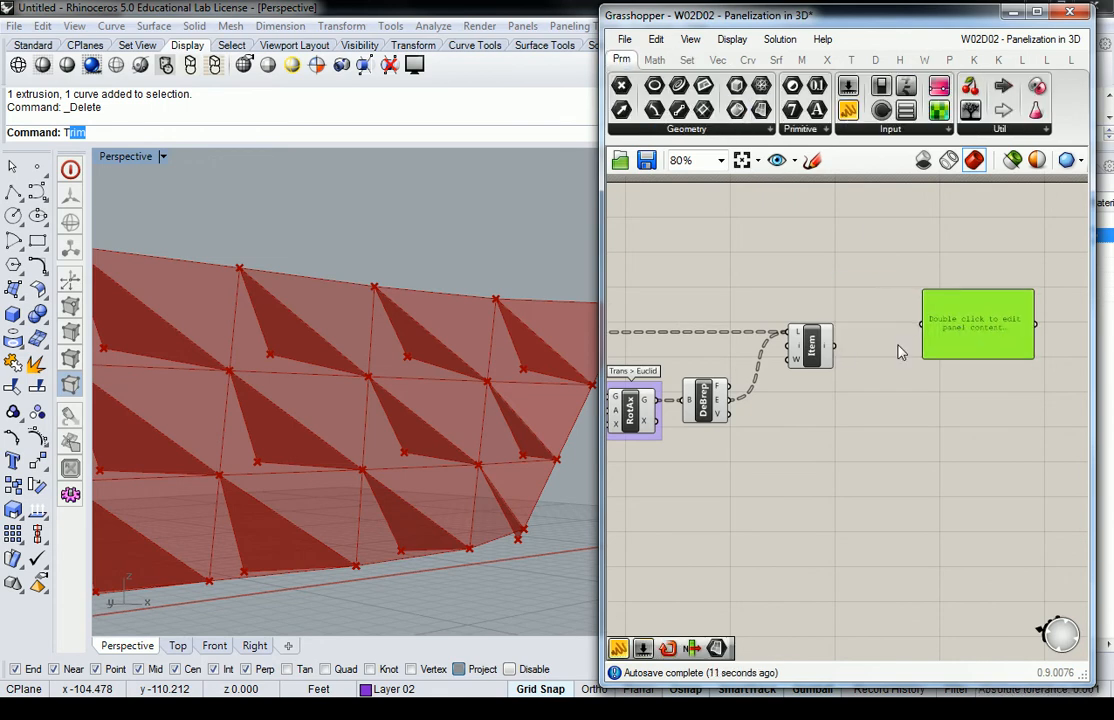
pyautogui.moveTo(839, 346); pyautogui.dragTo(931, 322)
pyautogui.moveTo(836, 347); pyautogui.dragTo(950, 326)
pyautogui.click(955, 326)
pyautogui.press('Delete')
# Highlight the List Item's edges in the viewport, and undo the panel and merged edge connection.
pyautogui.moveTo(673, 248); pyautogui.dragTo(860, 234, button='right')
pyautogui.click(990, 322)
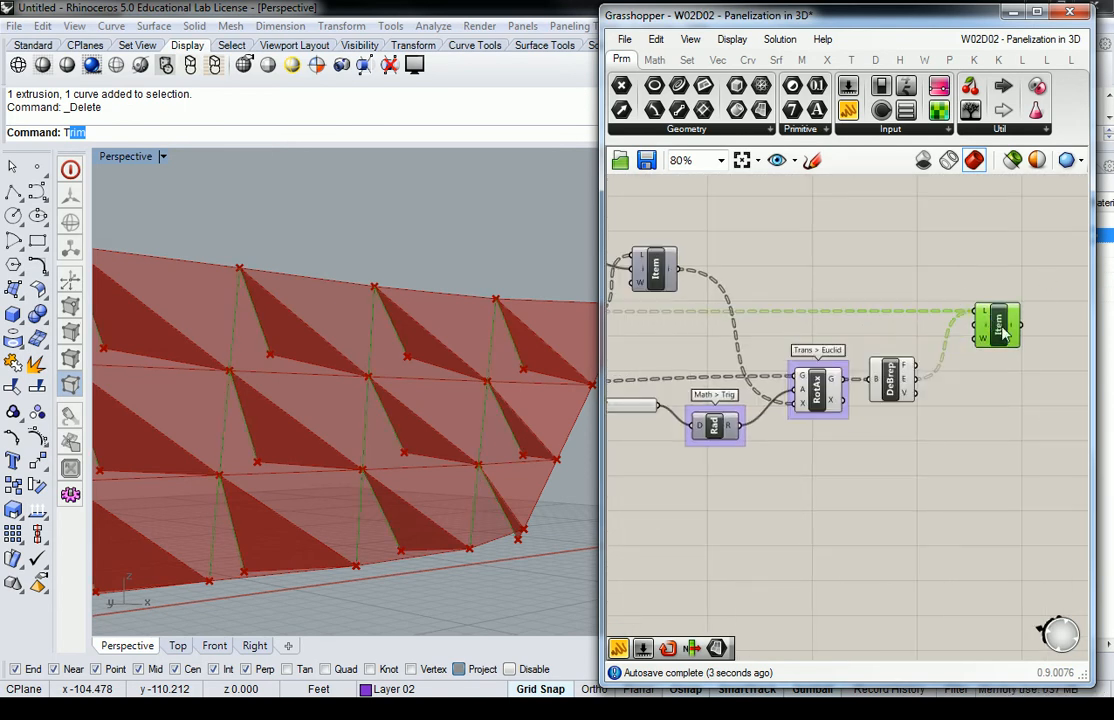
pyautogui.click(978, 288)
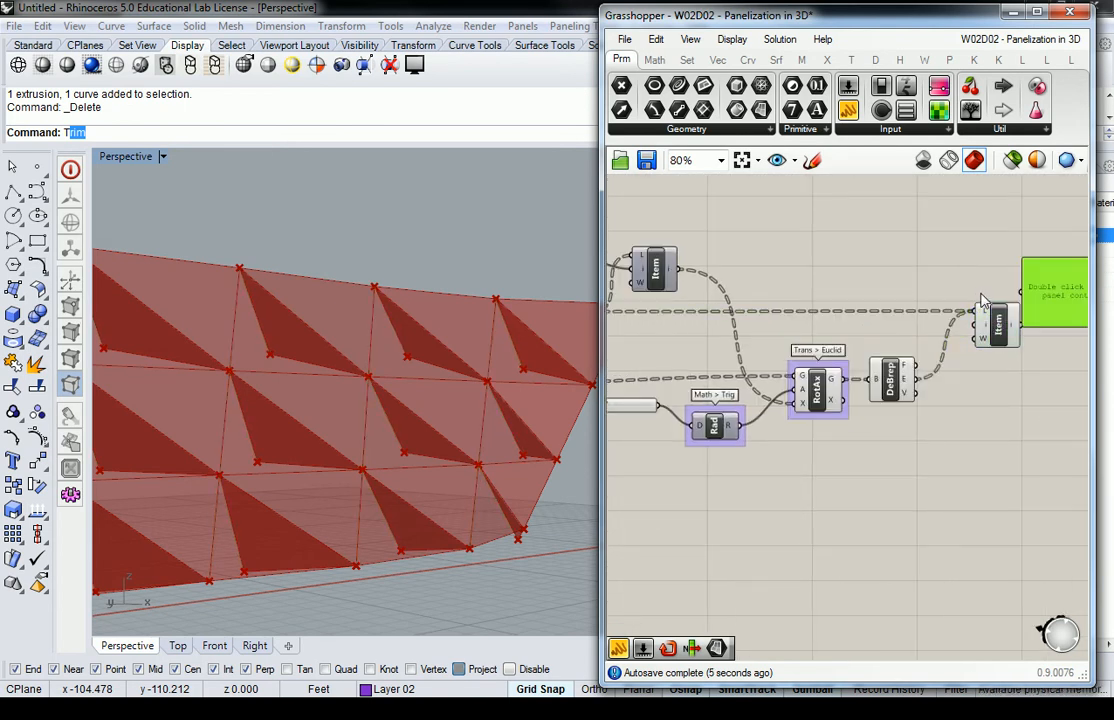
# Duplicate the List Item component and feed the upper one the edges of the original panels' Deconstruct Brep.
pyautogui.moveTo(995, 326); pyautogui.dragTo(998, 295)
pyautogui.hotkey('ctrl', 'c')
pyautogui.hotkey('ctrl', 'v')
pyautogui.moveTo(832, 288); pyautogui.dragTo(935, 297, button='right')
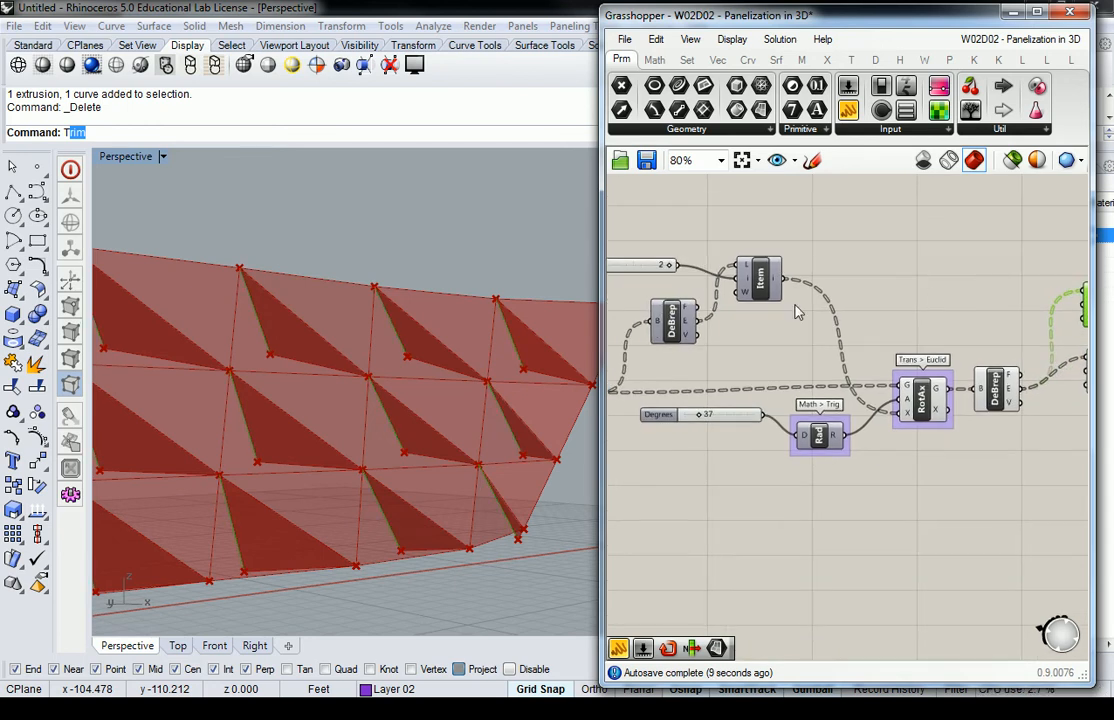
pyautogui.scroll(-1, 713, 321)
pyautogui.moveTo(703, 320); pyautogui.dragTo(1014, 296)
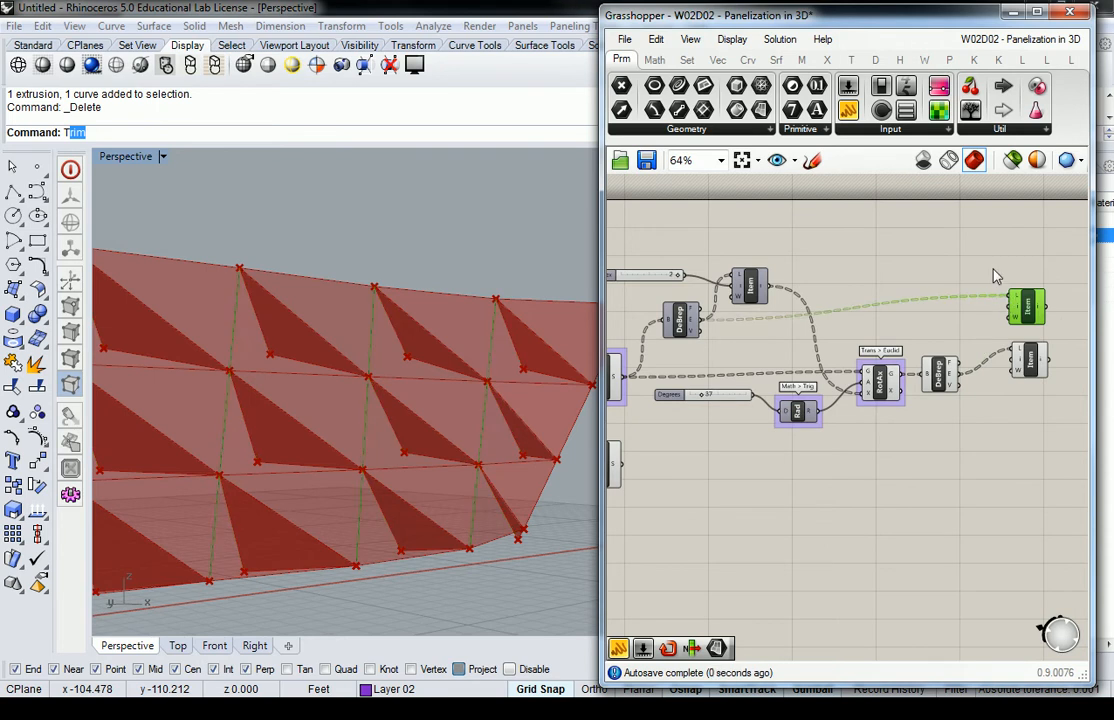
pyautogui.click(1008, 269)
# Select each of the two List Item components in turn to check which panel edge it extracts.
pyautogui.moveTo(1008, 269); pyautogui.dragTo(914, 278, button='right')
pyautogui.scroll(3, 917, 279)
pyautogui.click(945, 320)
pyautogui.moveTo(945, 320); pyautogui.dragTo(855, 322, button='right')
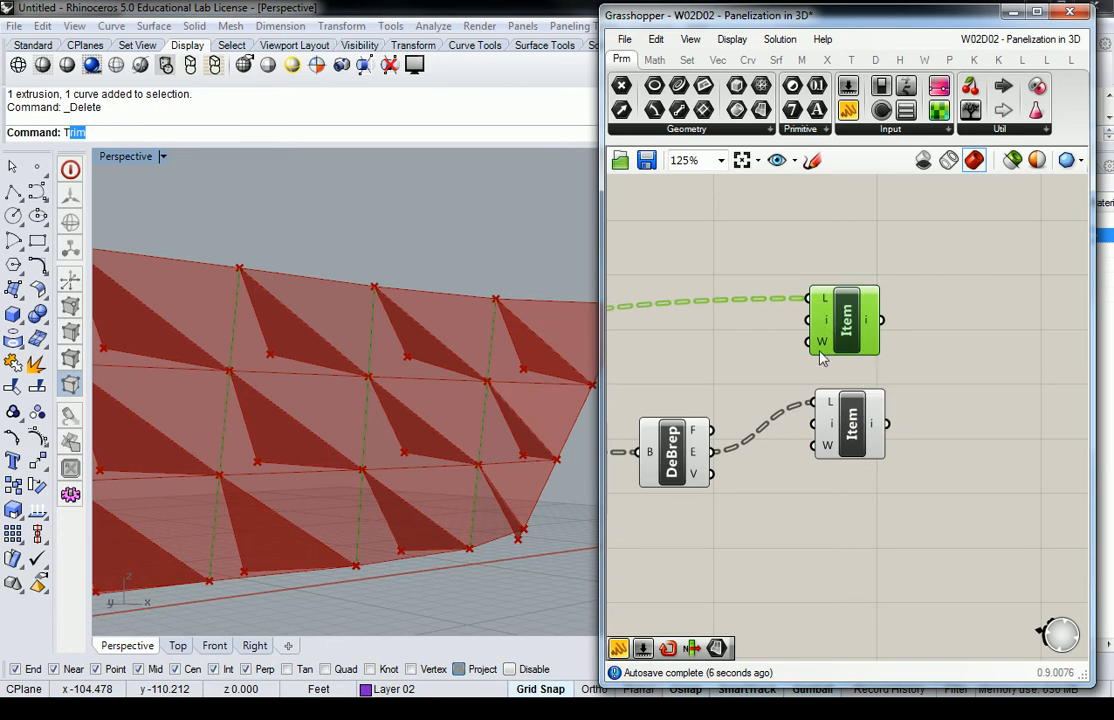
pyautogui.click(845, 430)
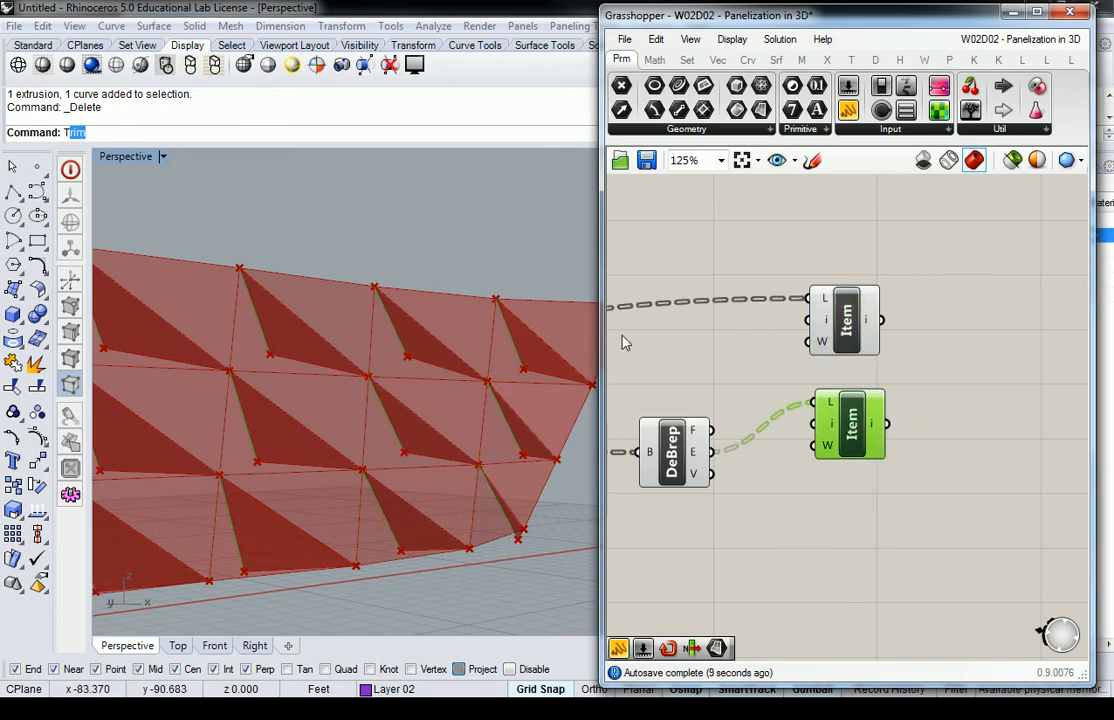
pyautogui.click(816, 231)
# Add a Ruled Surface component and connect the upper List Item to curve A and the lower one to curve B.
pyautogui.click(775, 60)
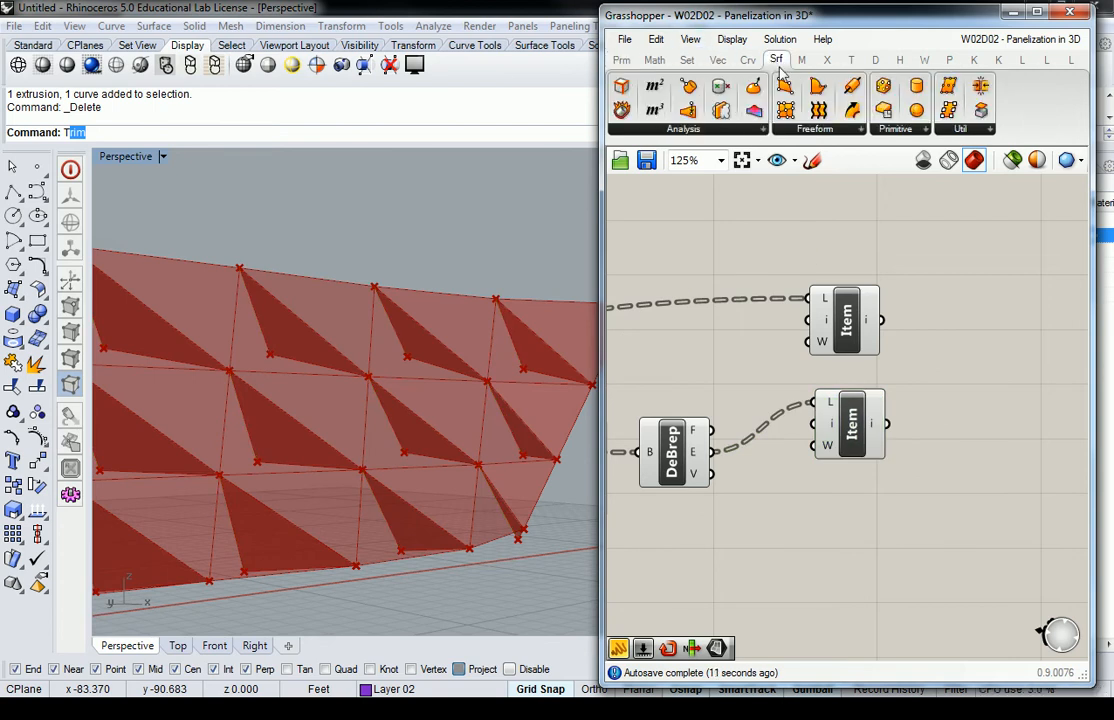
pyautogui.click(812, 130)
pyautogui.click(977, 239)
pyautogui.click(957, 375)
pyautogui.moveTo(884, 321); pyautogui.dragTo(918, 368)
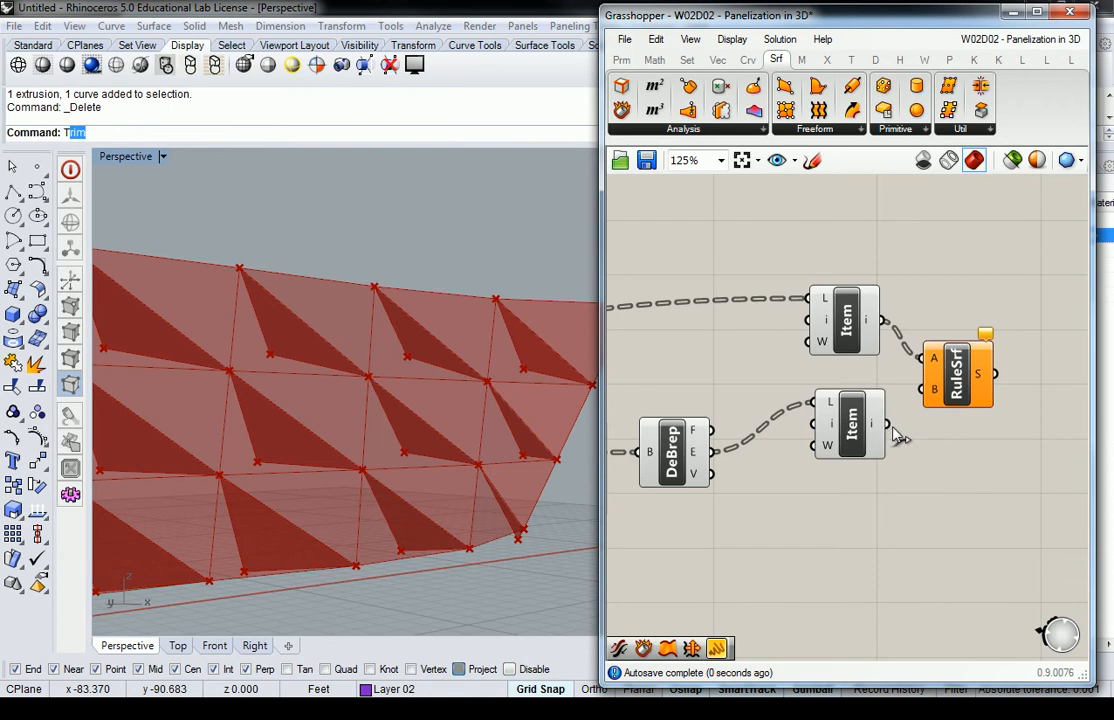
pyautogui.moveTo(886, 424); pyautogui.dragTo(924, 388)
pyautogui.moveTo(497, 326); pyautogui.dragTo(415, 385, button='right')
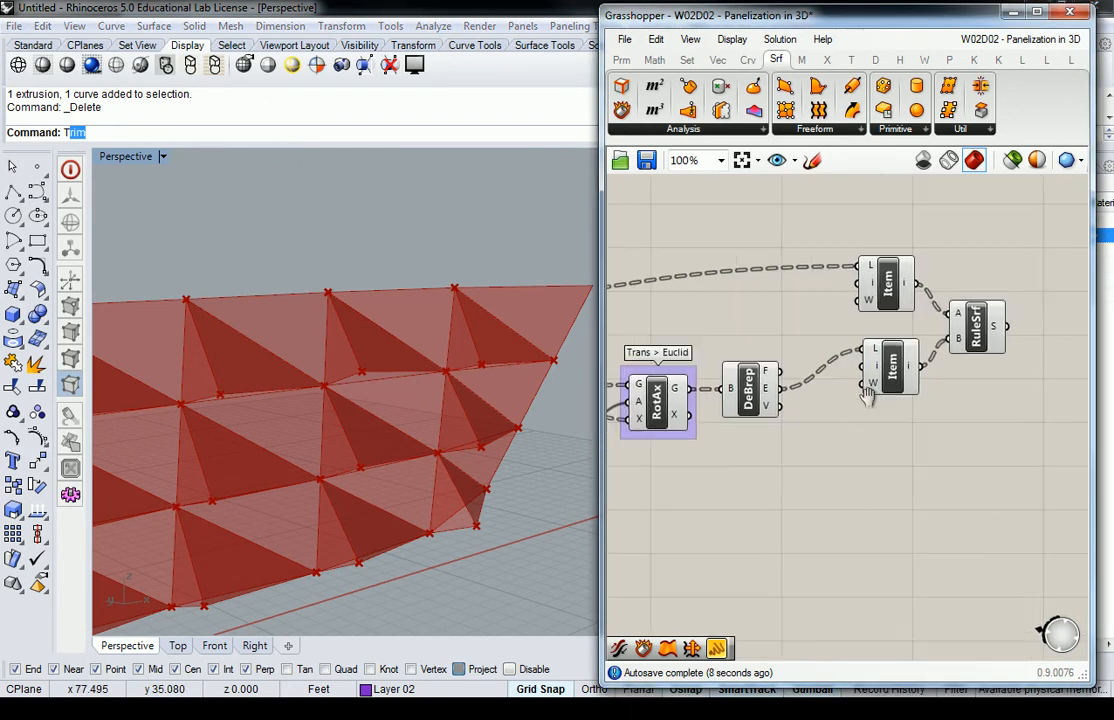
# Duplicate the two List Item components together with their Ruled Surface and place the copies above the originals.
pyautogui.moveTo(867, 396); pyautogui.dragTo(893, 344, button='right')
pyautogui.moveTo(392, 310); pyautogui.dragTo(389, 344, button='right')
pyautogui.scroll(5, 407, 369)
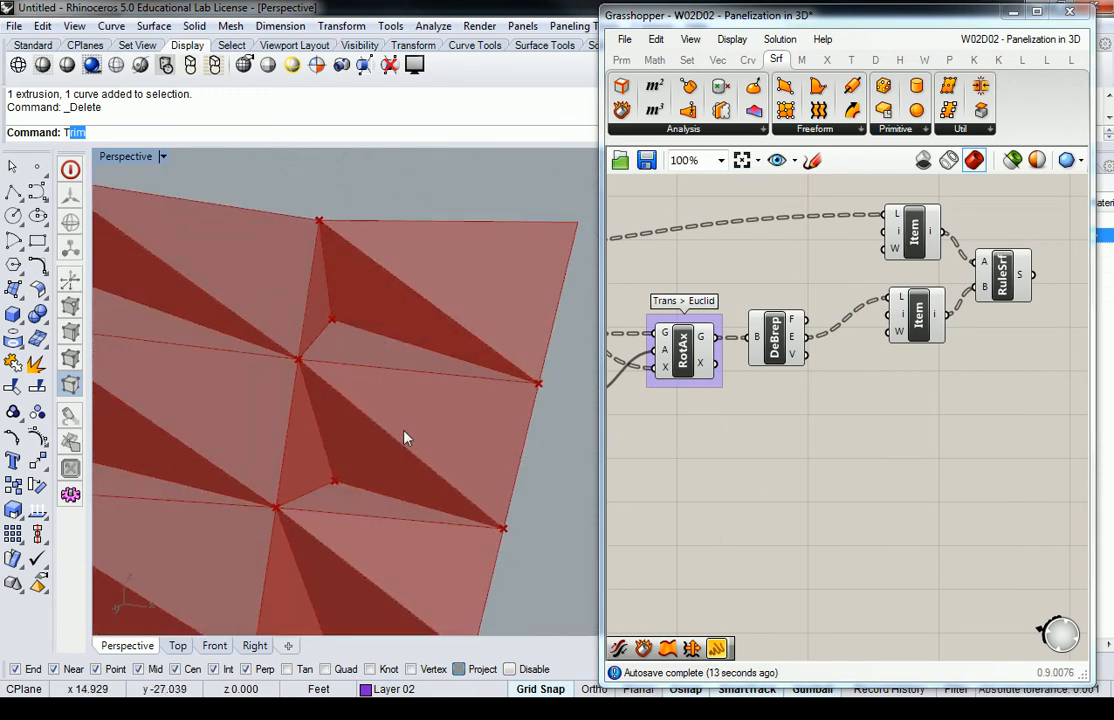
pyautogui.moveTo(962, 292); pyautogui.dragTo(871, 360, button='right')
pyautogui.moveTo(963, 226); pyautogui.dragTo(766, 464)
pyautogui.hotkey('ctrl', 'v')
pyautogui.moveTo(838, 306); pyautogui.dragTo(838, 175)
pyautogui.moveTo(812, 341); pyautogui.dragTo(811, 509, button='right')
pyautogui.moveTo(841, 427); pyautogui.dragTo(840, 389)
pyautogui.click(709, 336)
# Add a panel with the value 1 and connect it to the index inputs of the duplicated List Items.
pyautogui.click(621, 62)
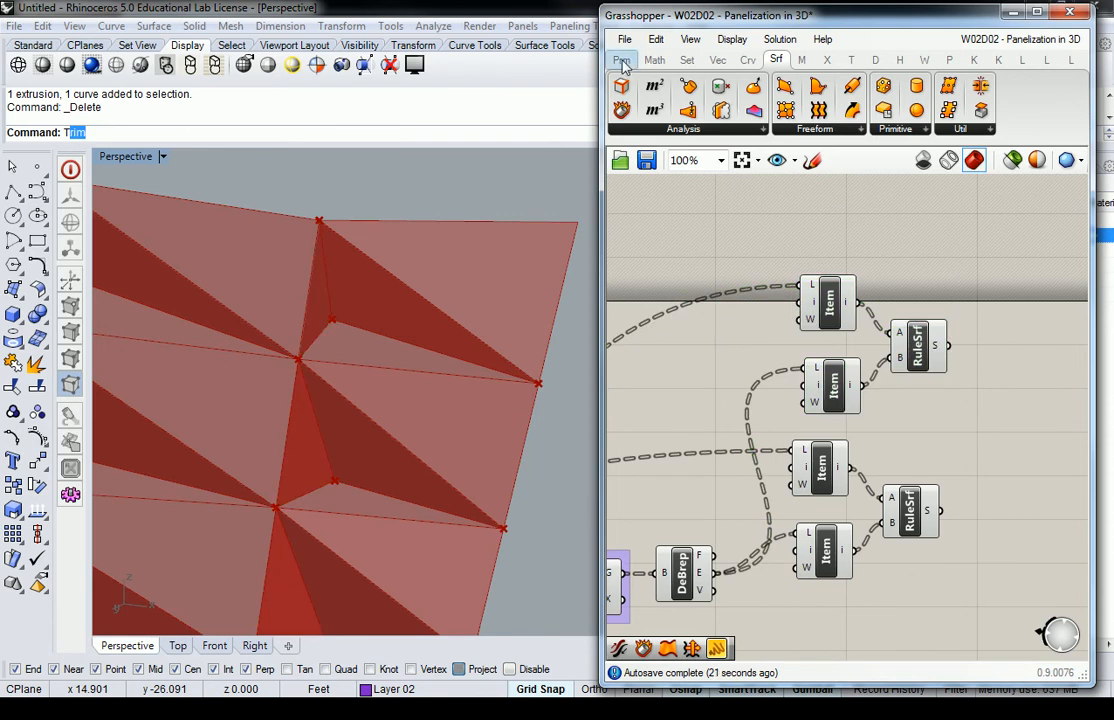
pyautogui.moveTo(733, 321); pyautogui.dragTo(734, 320)
pyautogui.doubleClick(741, 316)
pyautogui.write('1')
pyautogui.click(717, 251)
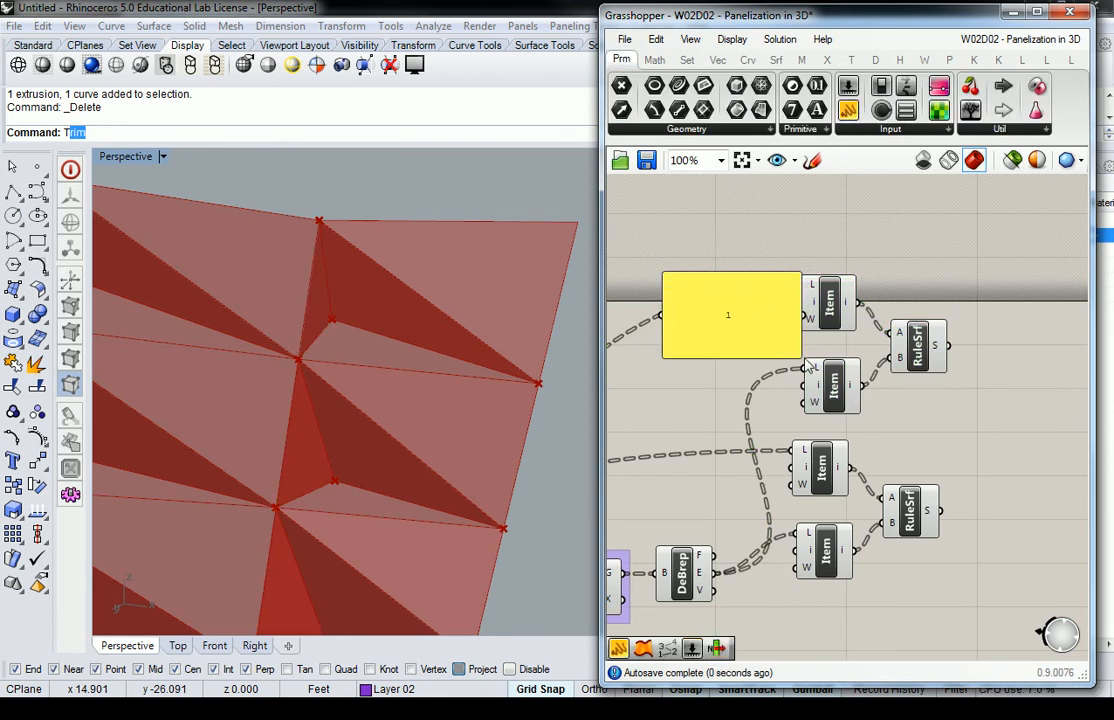
pyautogui.moveTo(800, 357); pyautogui.dragTo(719, 354)
pyautogui.click(681, 286)
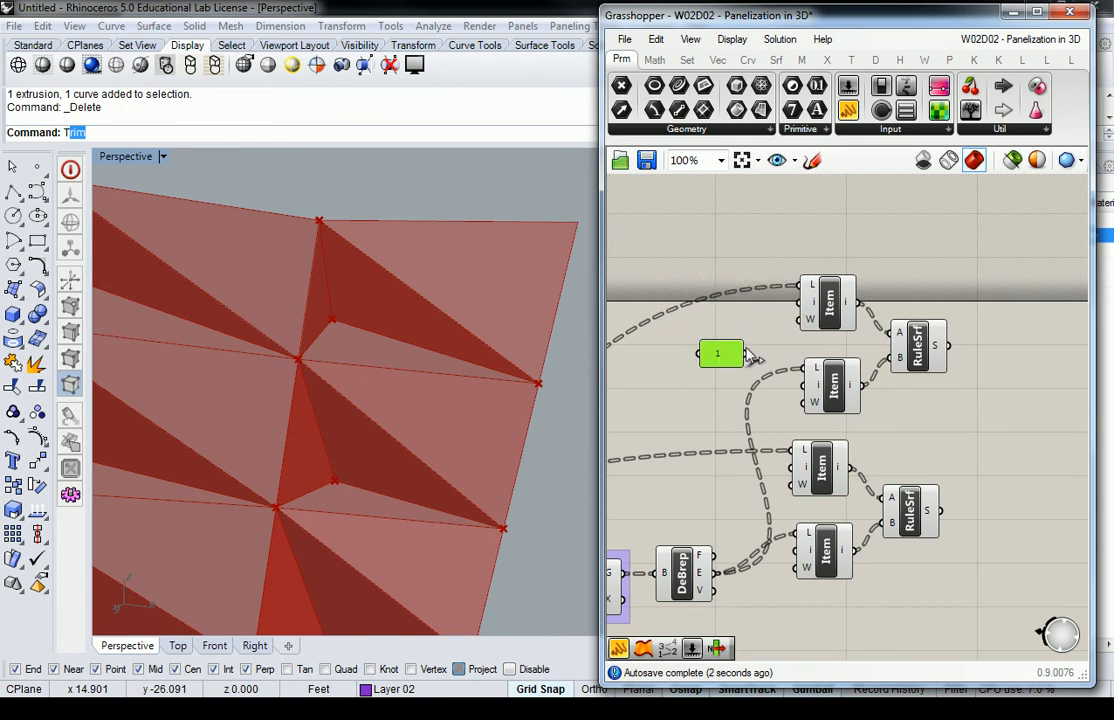
pyautogui.moveTo(800, 301); pyautogui.dragTo(802, 388)
pyautogui.click(686, 392)
# Set the Degrees slider for the panel rotation to 58 and inspect the facade around its openings.
pyautogui.moveTo(362, 308); pyautogui.dragTo(403, 396, button='right')
pyautogui.click(747, 322)
pyautogui.scroll(-4, 748, 322)
pyautogui.moveTo(707, 401); pyautogui.dragTo(908, 390, button='right')
pyautogui.scroll(4, 848, 442)
pyautogui.moveTo(671, 414); pyautogui.dragTo(791, 391, button='right')
pyautogui.scroll(2, 791, 391)
pyautogui.moveTo(776, 390)
pyautogui.mouseDown()
pyautogui.moveTo(818, 392)
pyautogui.moveTo(791, 390)
pyautogui.mouseUp()
pyautogui.moveTo(300, 380); pyautogui.dragTo(305, 340, button='right')
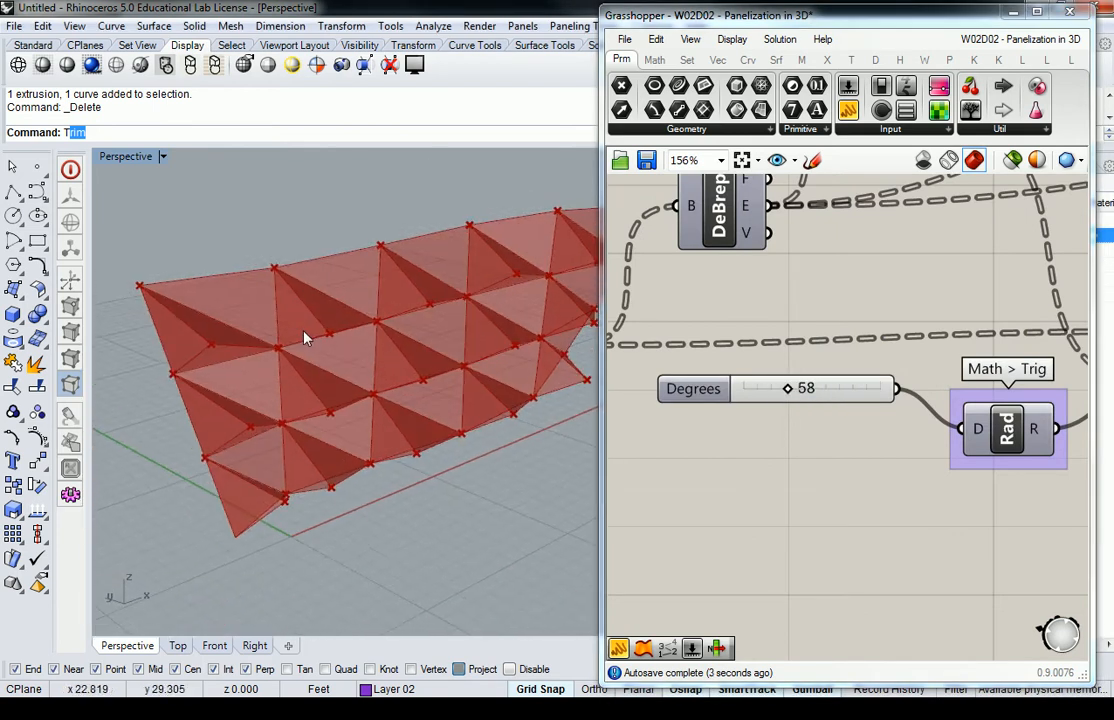
pyautogui.scroll(3, 303, 345)
pyautogui.scroll(-1, 376, 385)
pyautogui.scroll(-3, 376, 385)
pyautogui.moveTo(383, 385); pyautogui.dragTo(372, 421, button='right')
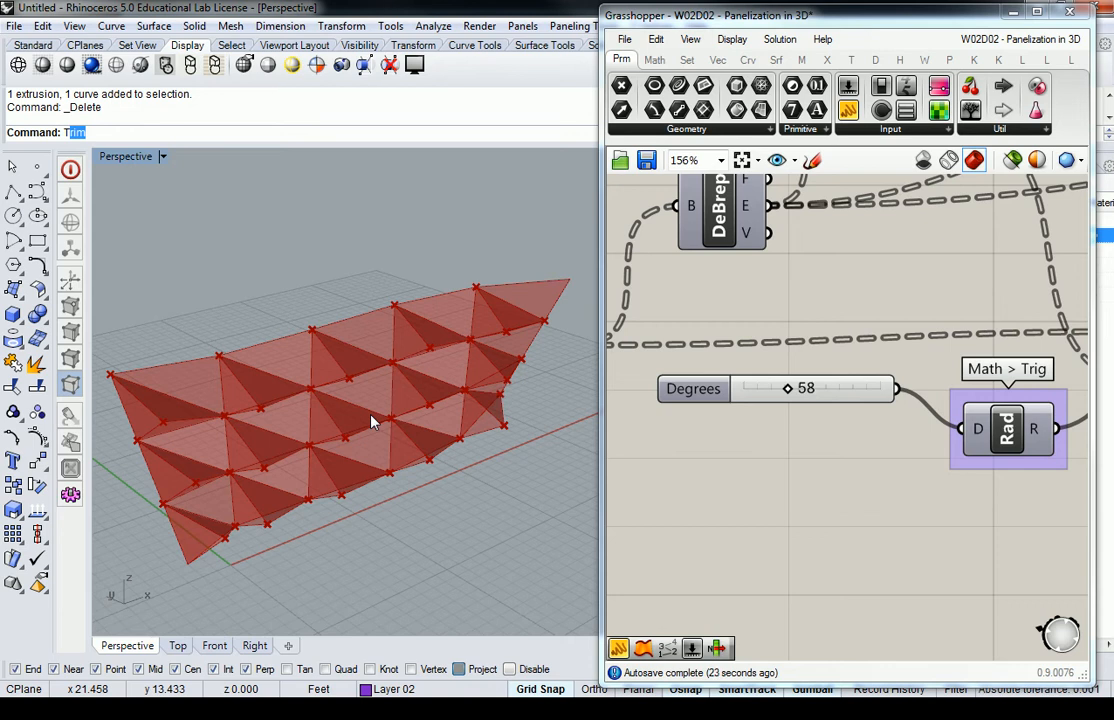
# Delete both sets of List Item and Ruled Surface components together with their index panel.
pyautogui.click(910, 300)
pyautogui.scroll(-2, 922, 290)
pyautogui.moveTo(942, 290); pyautogui.dragTo(697, 334, button='right')
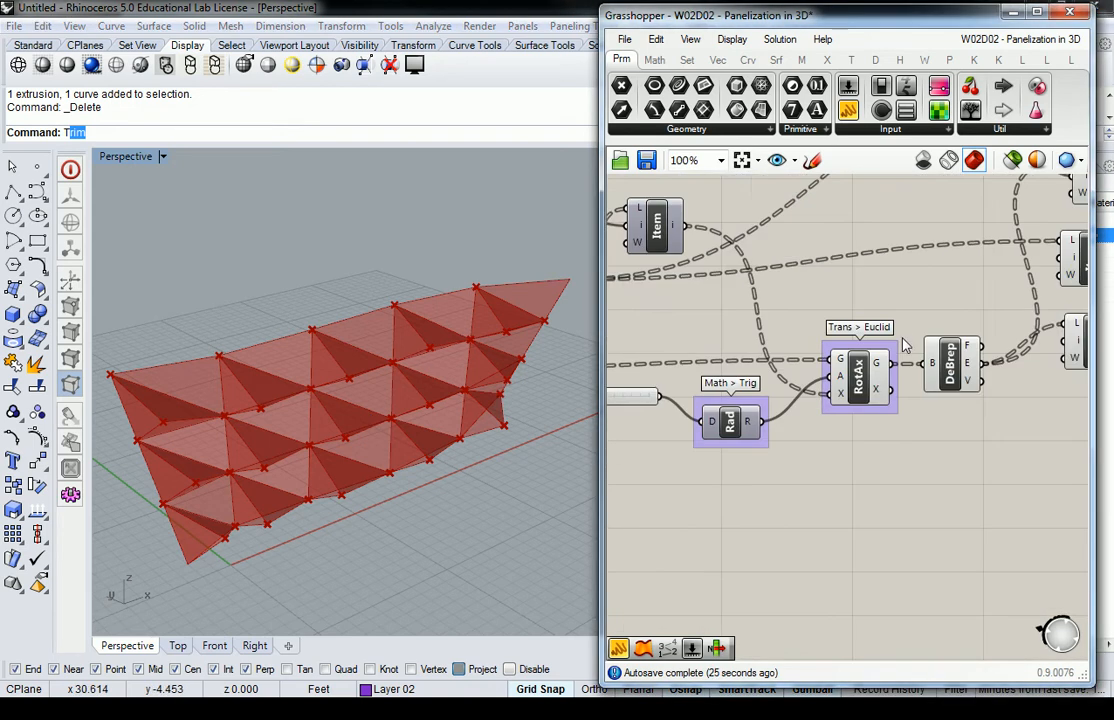
pyautogui.moveTo(822, 354); pyautogui.dragTo(684, 340, button='right')
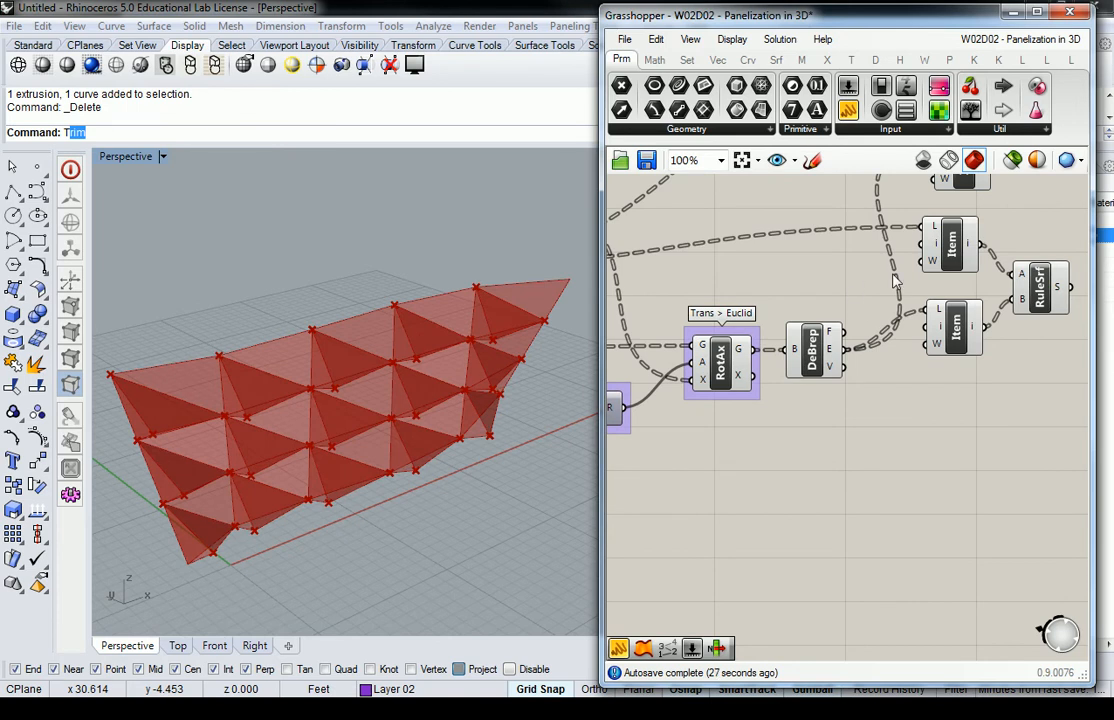
pyautogui.scroll(-3, 863, 279)
pyautogui.moveTo(950, 260); pyautogui.dragTo(766, 522)
pyautogui.press('Delete')
# Turn off the preview of the 4Point Surface that feeds the rotation, and inspect the rotated panels from several sides.
pyautogui.moveTo(770, 443); pyautogui.dragTo(970, 350, button='right')
pyautogui.moveTo(691, 415); pyautogui.dragTo(843, 379, button='right')
pyautogui.click(748, 366)
pyautogui.rightClick(748, 366)
pyautogui.click(801, 393)
pyautogui.moveTo(361, 332); pyautogui.dragTo(350, 398, button='right')
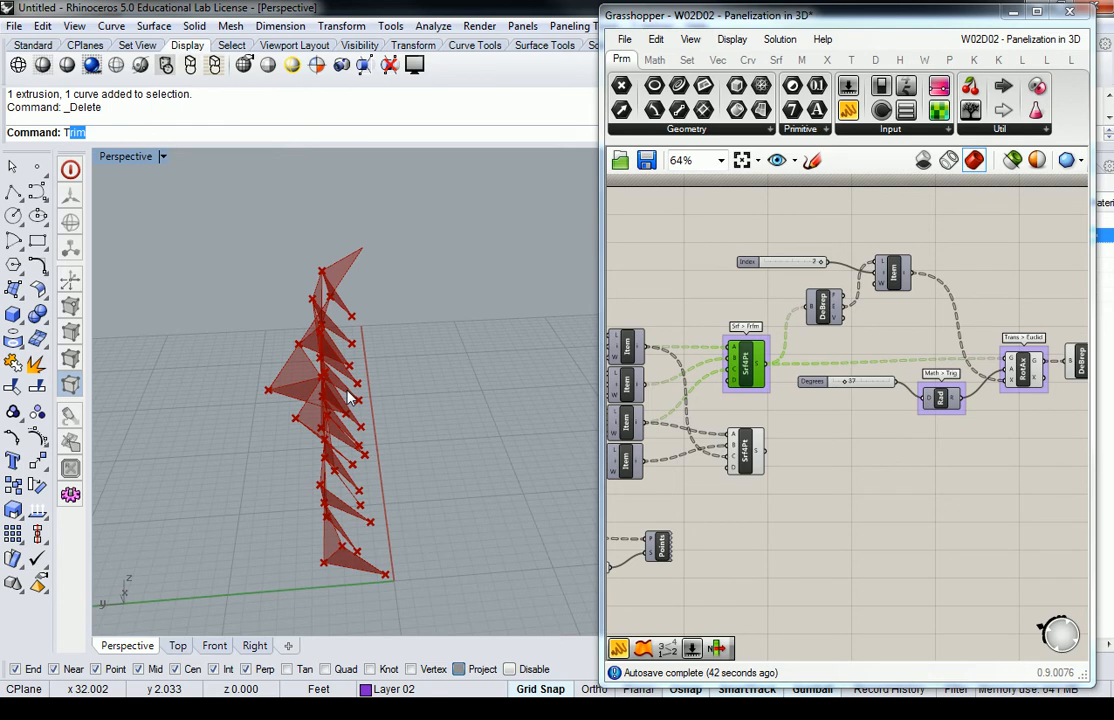
pyautogui.moveTo(128, 372); pyautogui.dragTo(270, 382, button='right')
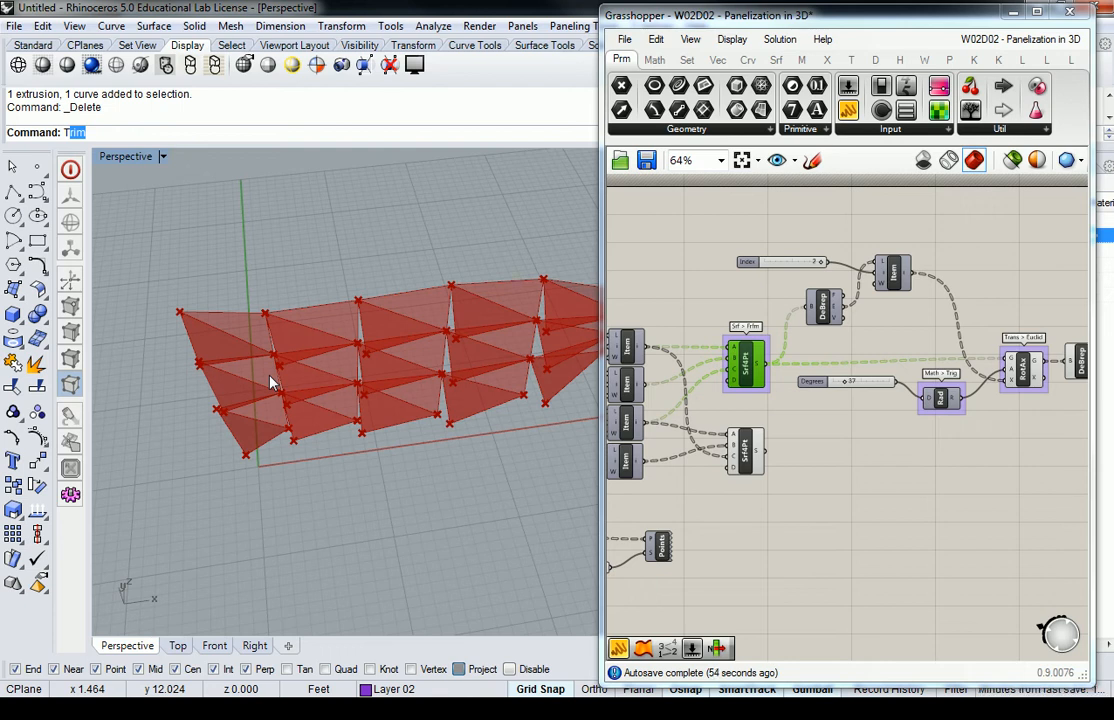
pyautogui.moveTo(268, 384); pyautogui.dragTo(385, 241, button='right')
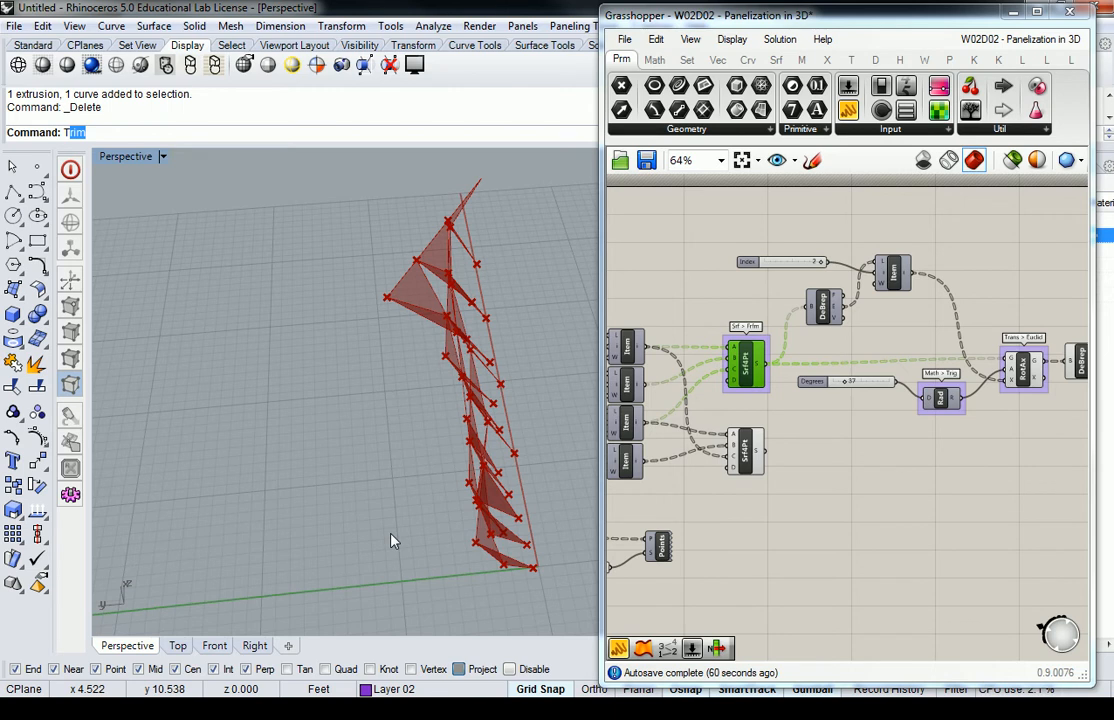
pyautogui.moveTo(430, 510); pyautogui.dragTo(456, 479, button='right')
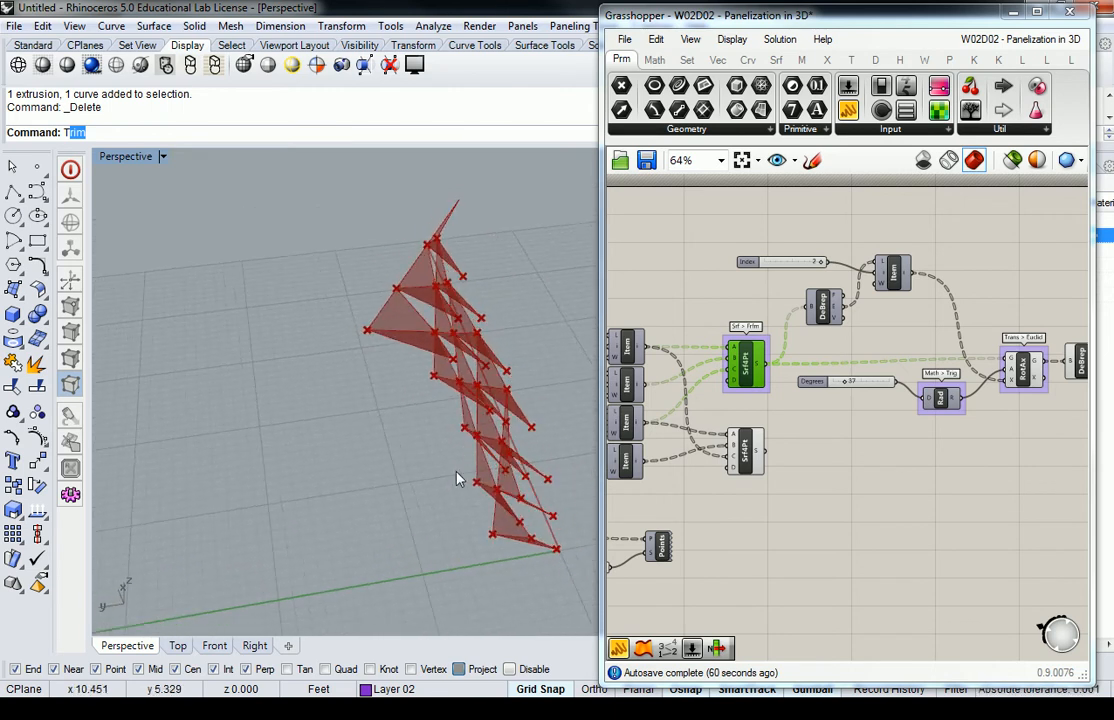
pyautogui.middleClick(784, 467)
pyautogui.scroll(-4, 784, 467)
pyautogui.click(762, 495)
pyautogui.rightClick(806, 347)
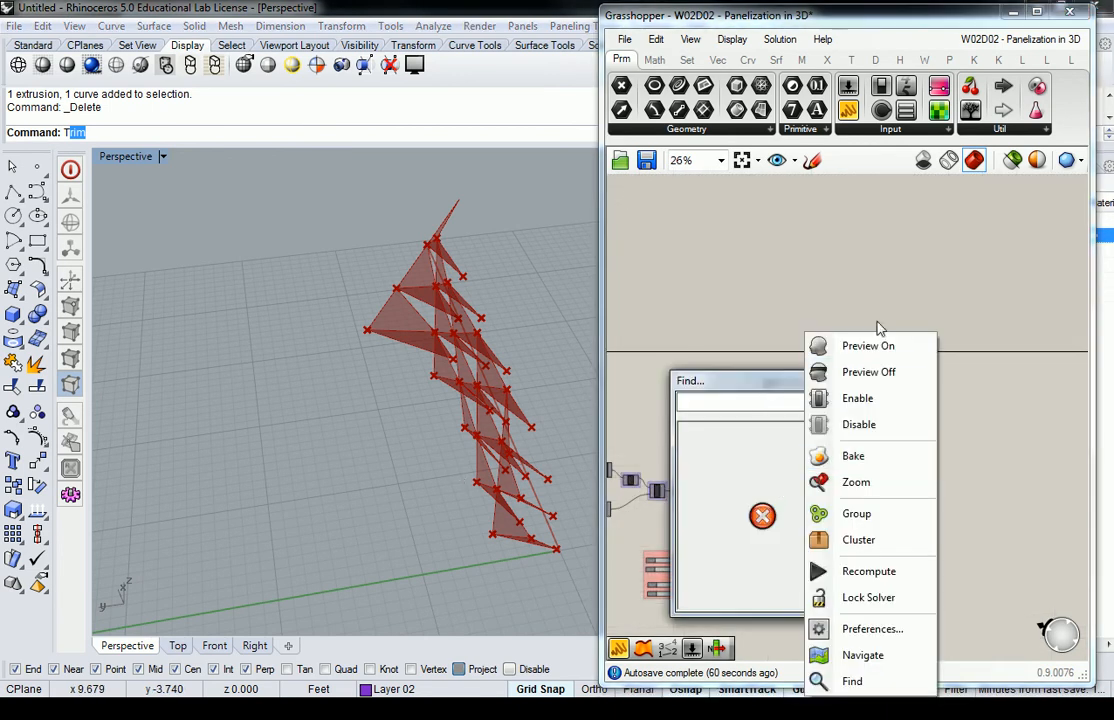
pyautogui.click(796, 326)
pyautogui.click(843, 381)
# Switch from the maximized Perspective viewport to the four-viewport layout.
pyautogui.moveTo(505, 370); pyautogui.dragTo(415, 345, button='right')
pyautogui.doubleClick(125, 156)
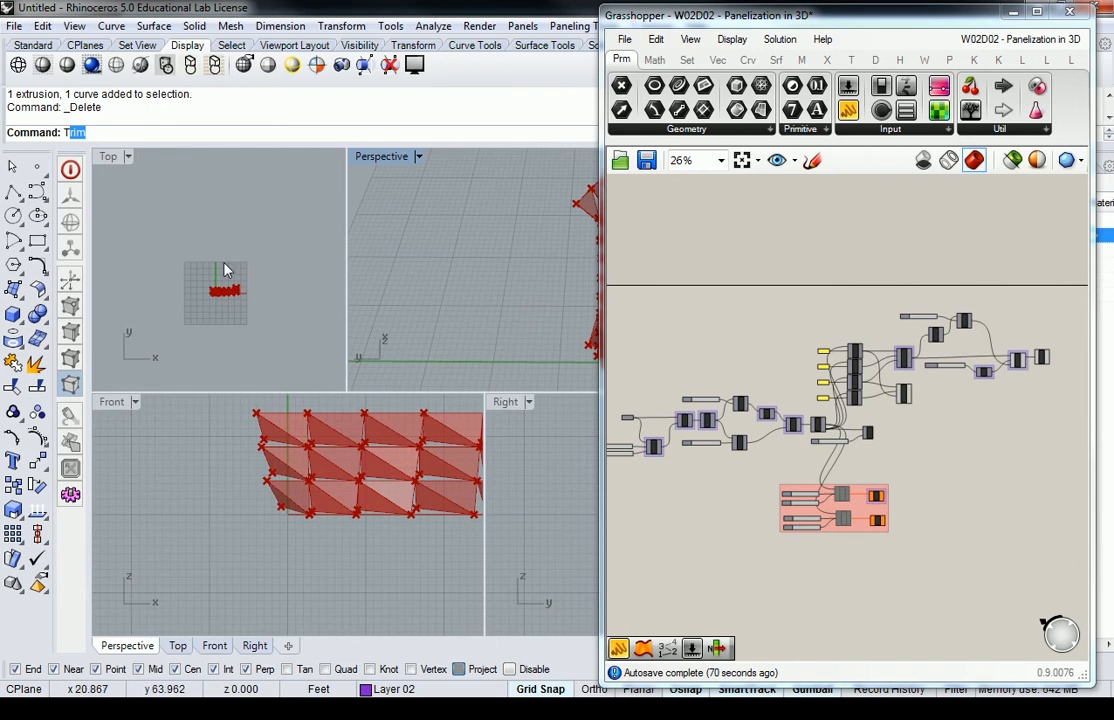
pyautogui.scroll(5, 265, 290)
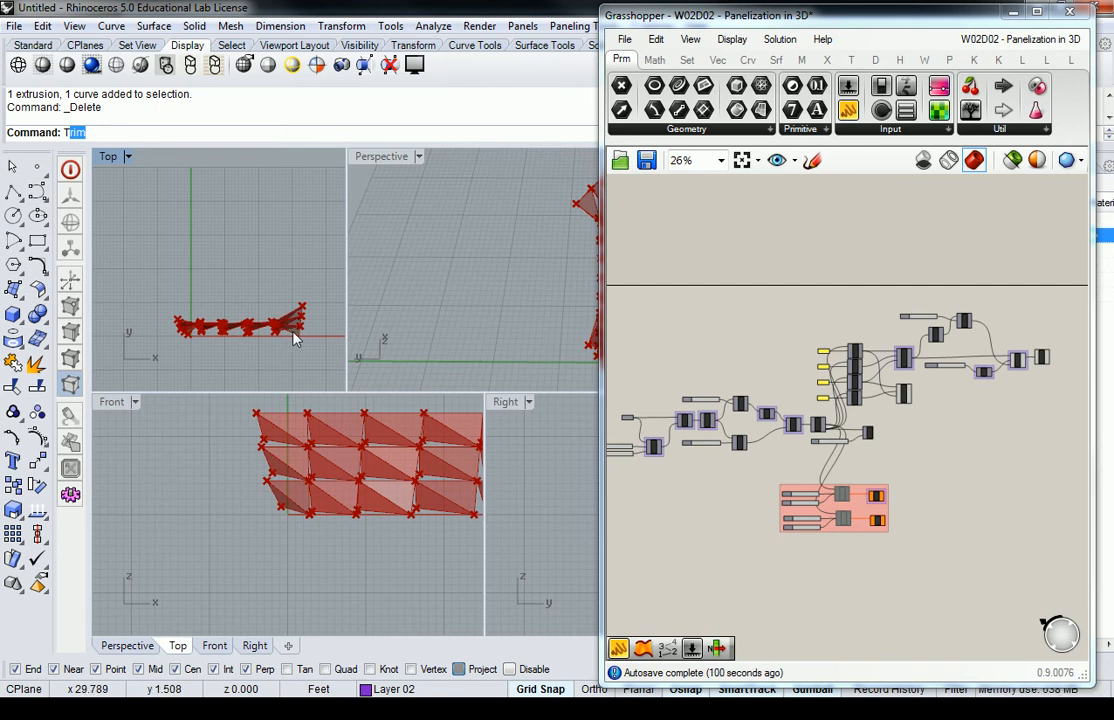
pyautogui.scroll(5, 698, 408)
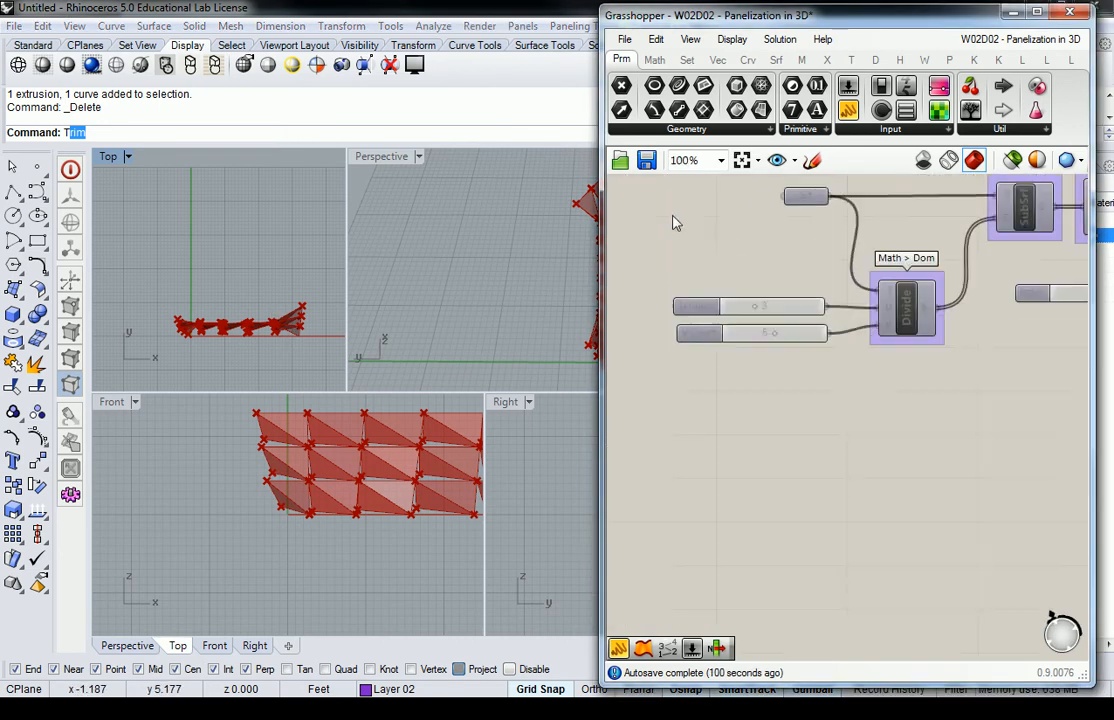
pyautogui.moveTo(211, 257); pyautogui.dragTo(205, 281, button='right')
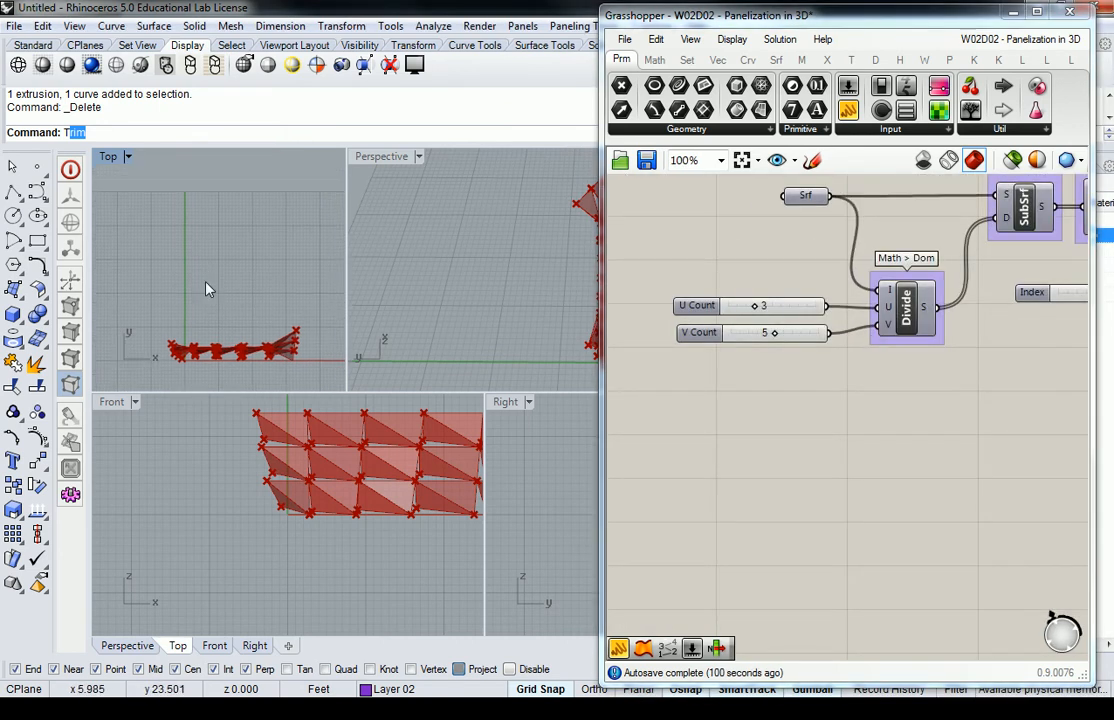
# Draw a four-point, degree-3 control point curve behind the panels in the Top viewport, from about (-4, 14) to (33, 16).
pyautogui.click(13, 193)
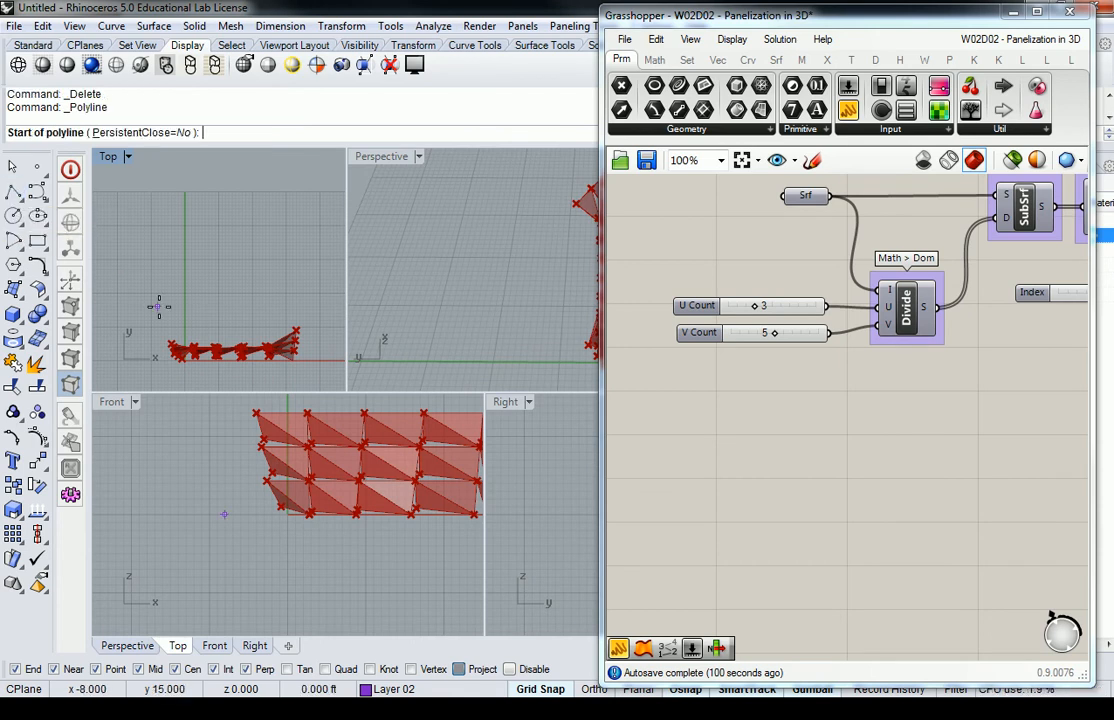
pyautogui.click(38, 192)
pyautogui.scroll(4, 193, 311)
pyautogui.moveTo(190, 312); pyautogui.dragTo(162, 292, button='right')
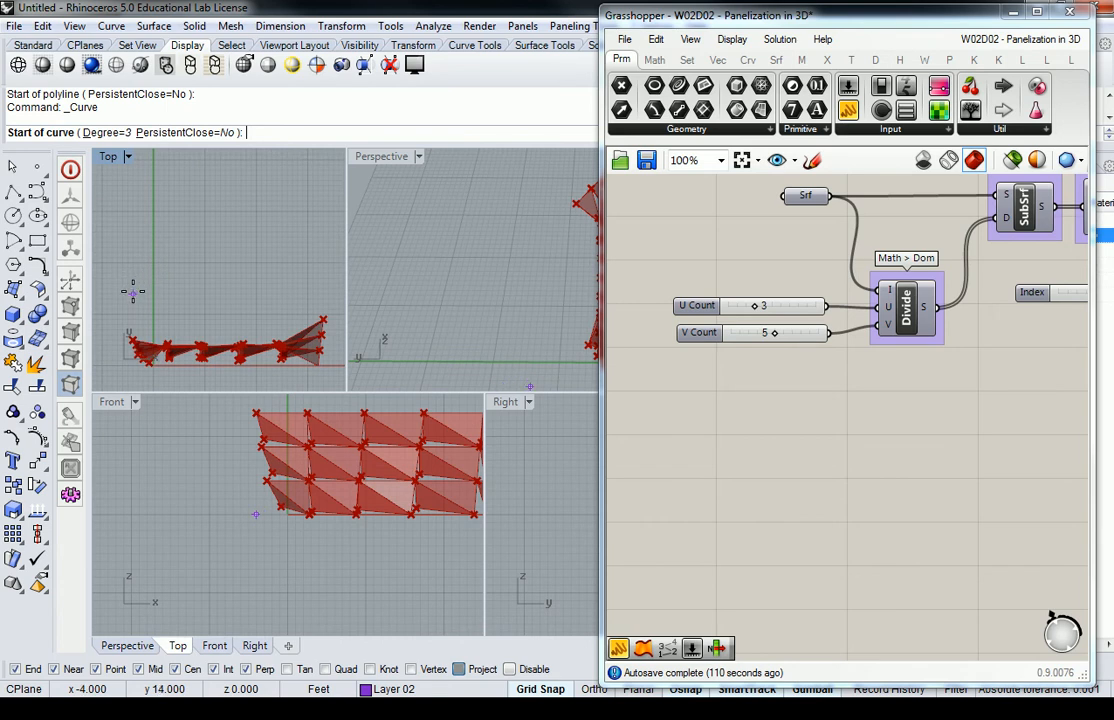
pyautogui.click(133, 291)
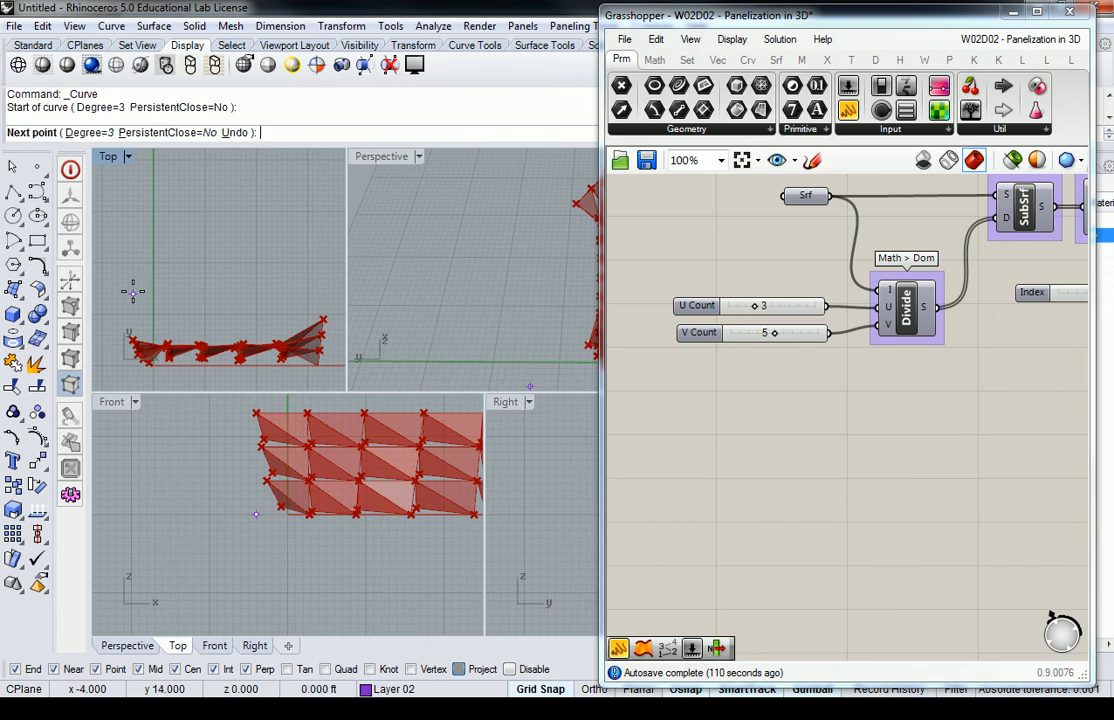
pyautogui.click(179, 330)
pyautogui.click(236, 289)
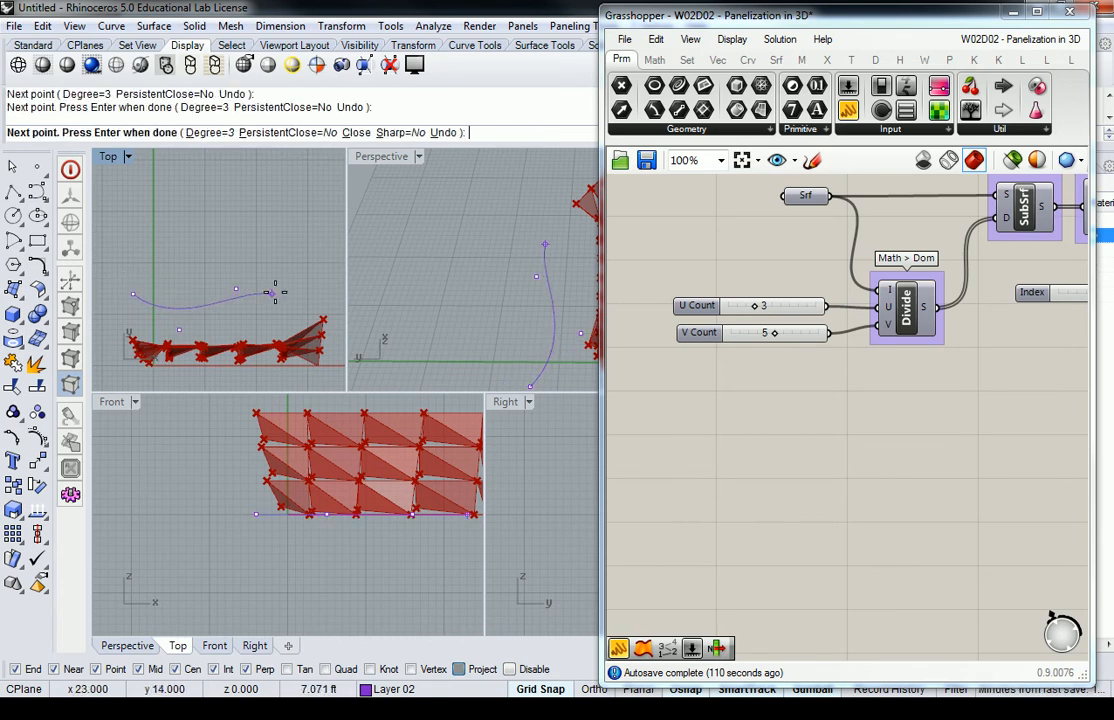
pyautogui.click(322, 282)
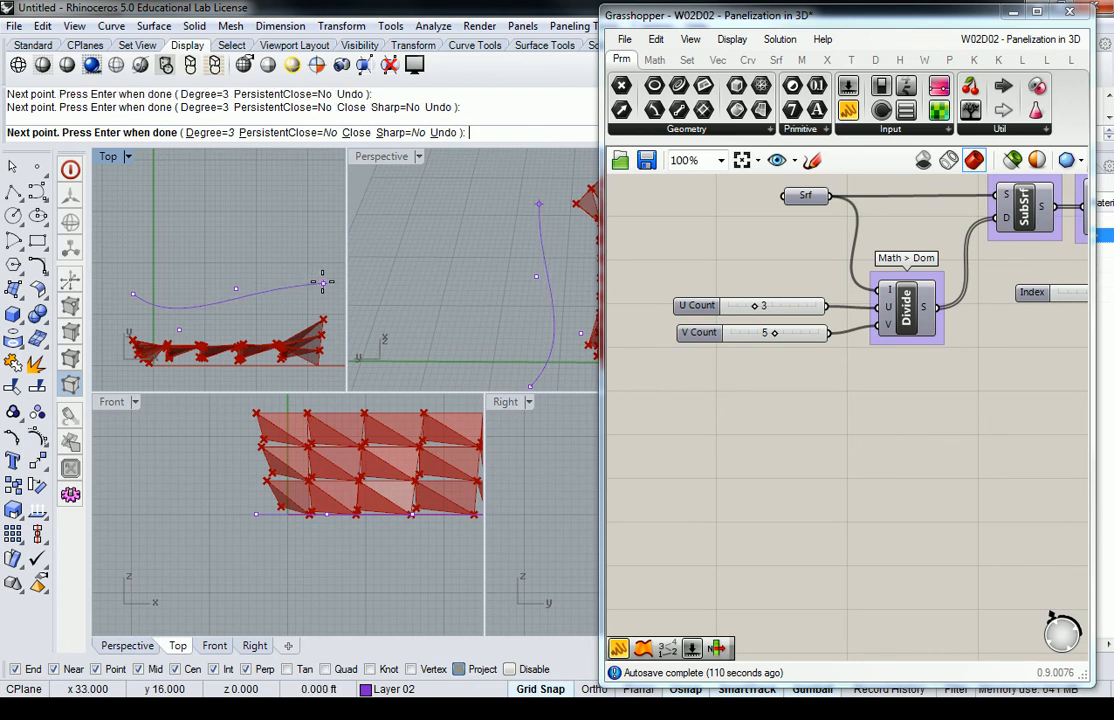
pyautogui.press('Return')
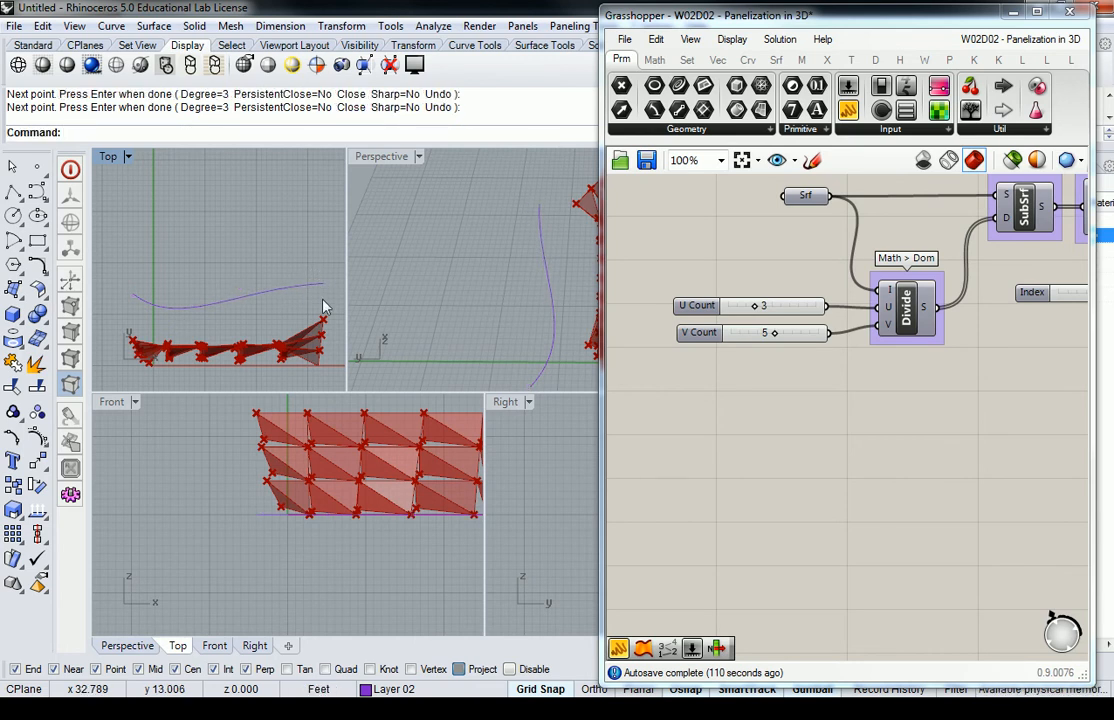
# Extrude the new curve vertically by 13 ft with the gumball to form a curved wall surface.
pyautogui.click(289, 301)
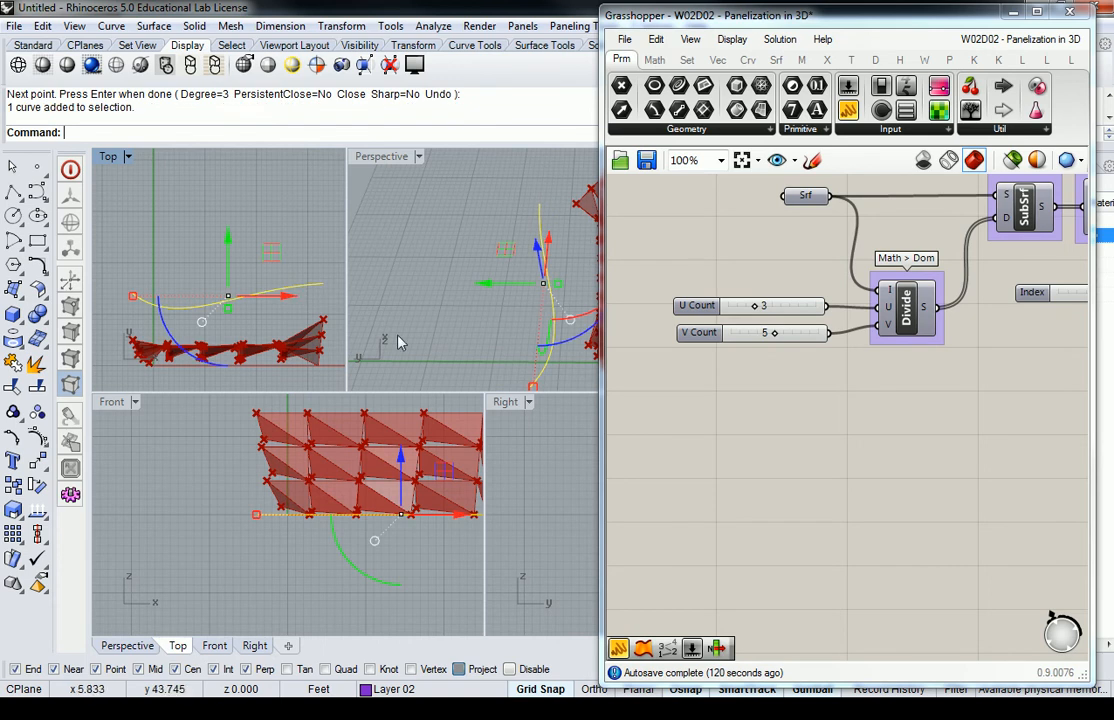
pyautogui.moveTo(512, 345); pyautogui.dragTo(395, 250, button='right')
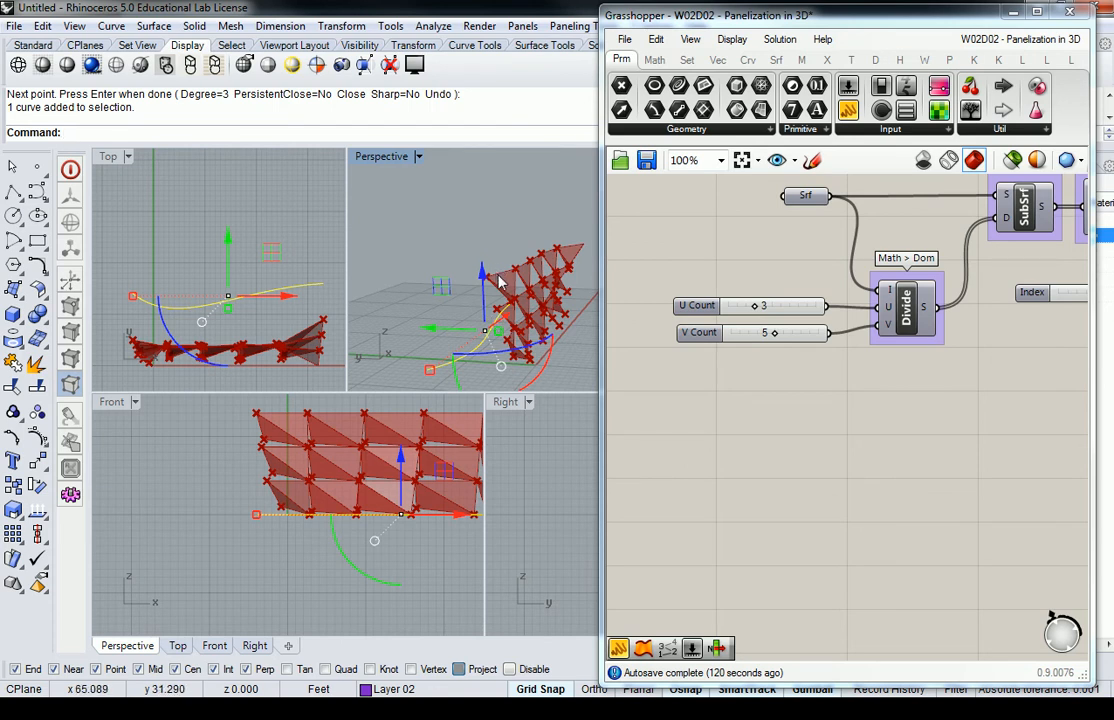
pyautogui.moveTo(410, 335); pyautogui.dragTo(412, 258, button='right')
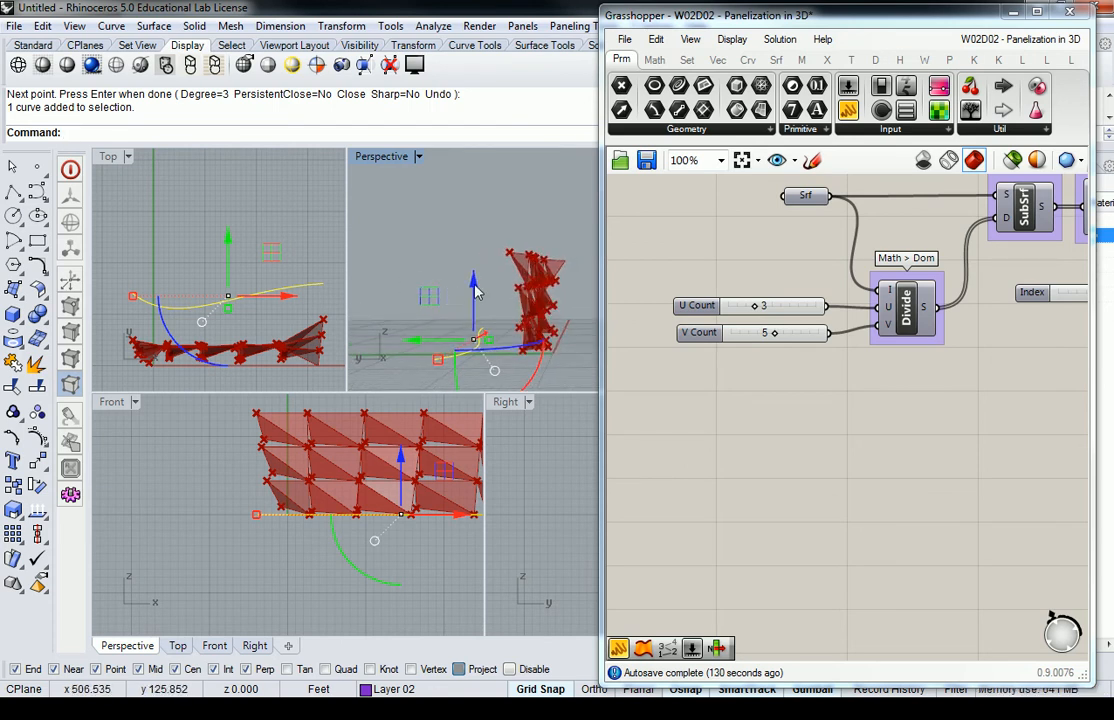
pyautogui.moveTo(374, 461); pyautogui.dragTo(256, 504, button='right')
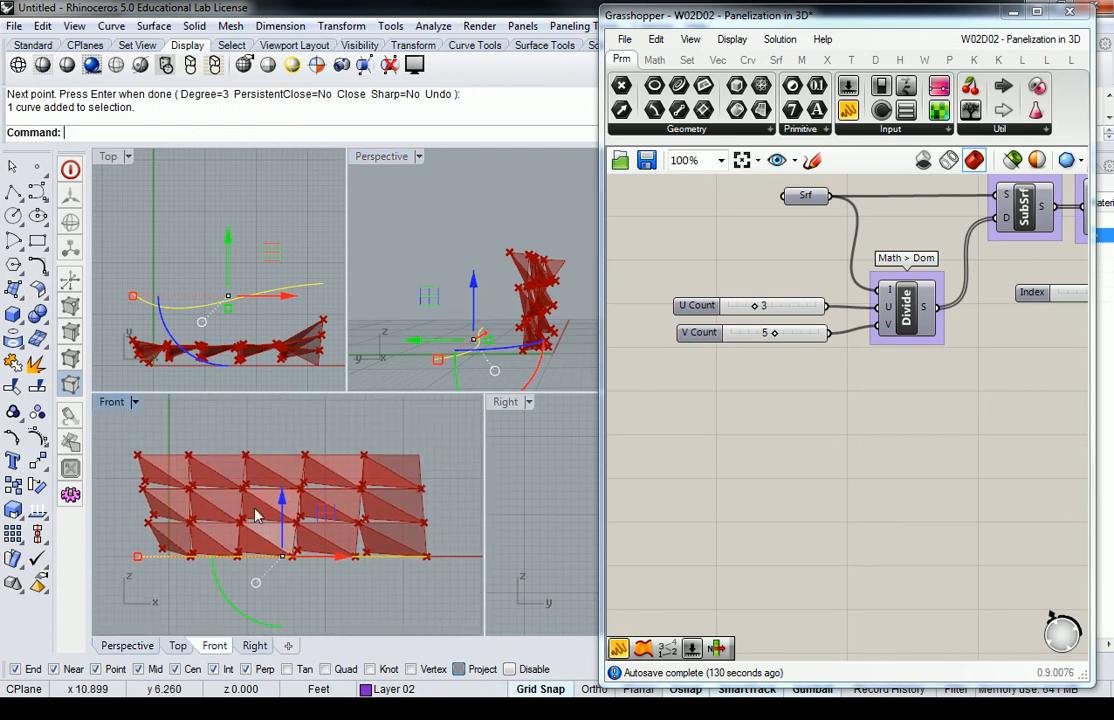
pyautogui.moveTo(284, 507); pyautogui.dragTo(279, 406)
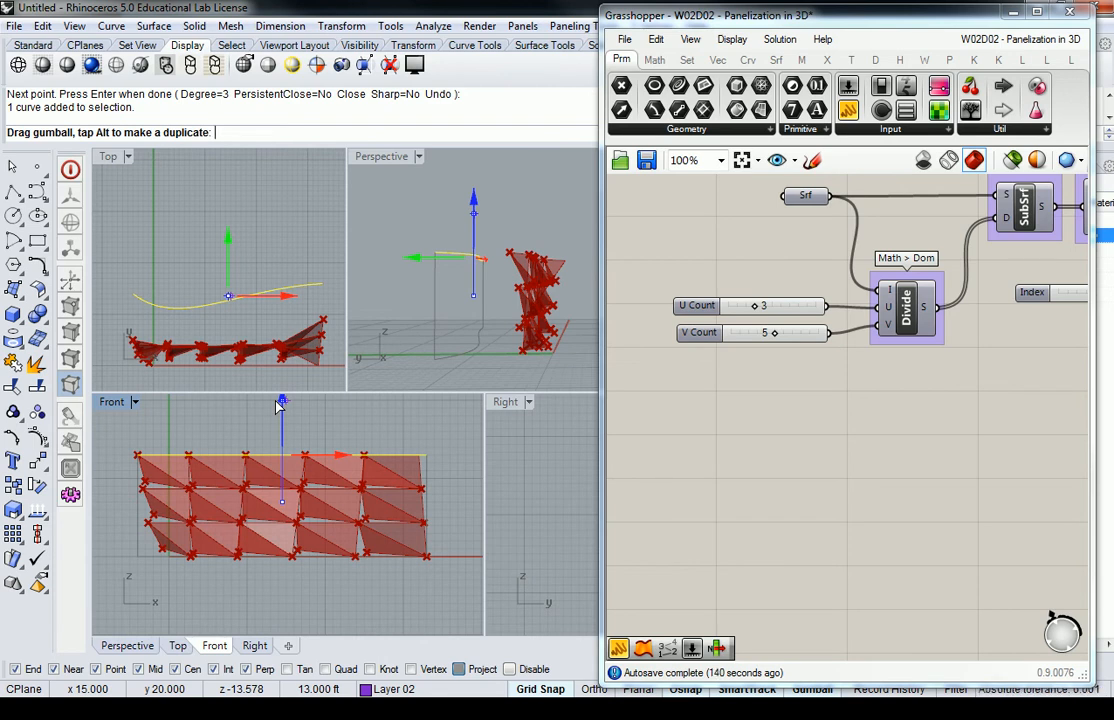
pyautogui.keyDown('ctrl'); pyautogui.moveTo(279, 406); pyautogui.dragTo(279, 406); pyautogui.keyUp('ctrl')
pyautogui.moveTo(515, 266); pyautogui.dragTo(480, 320, button='right')
pyautogui.click(468, 231)
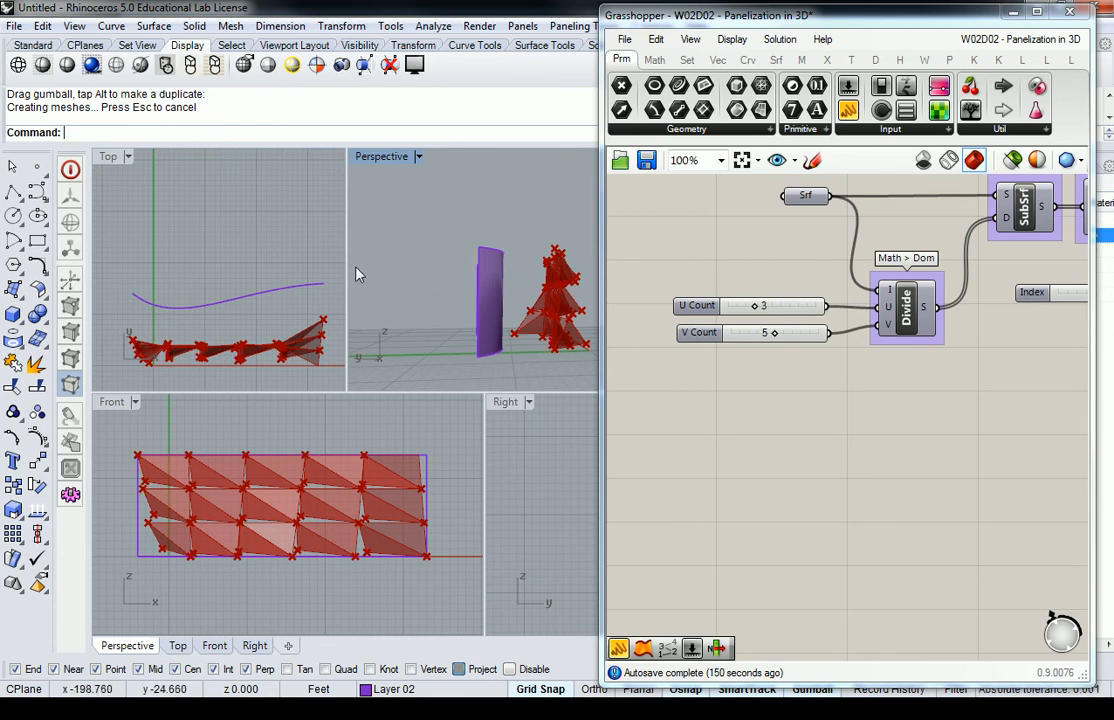
pyautogui.moveTo(515, 290); pyautogui.dragTo(463, 325, button='right')
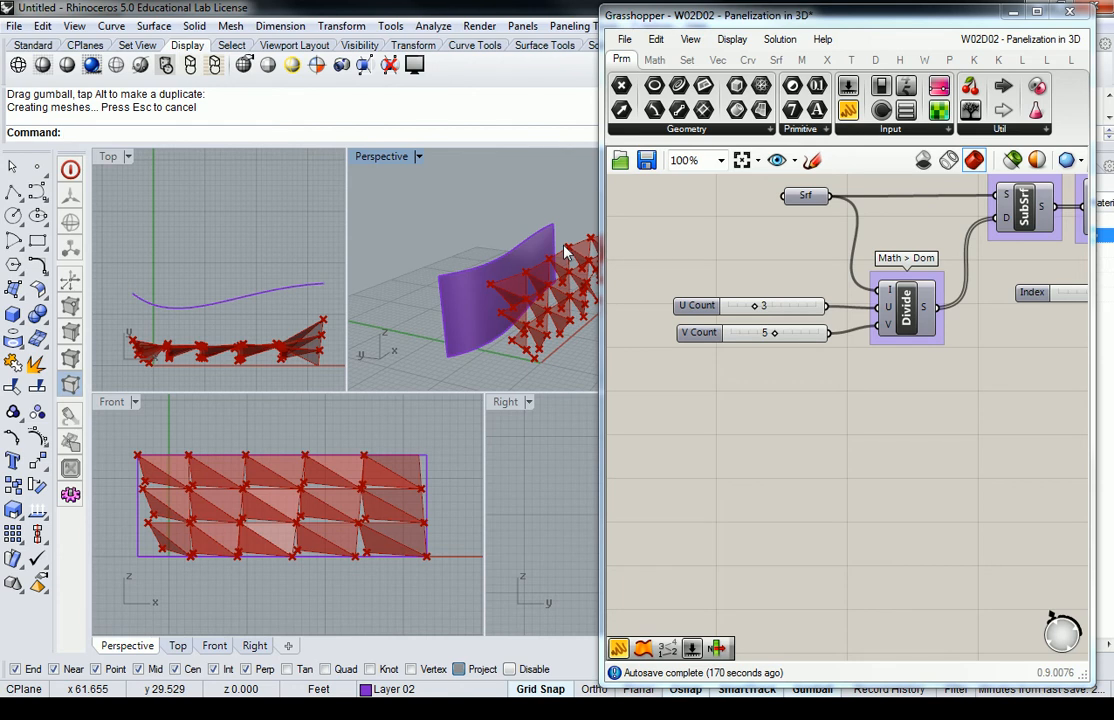
# Try to reference the extruded wall in a new Surface parameter on the canvas, and delete that parameter.
pyautogui.click(806, 384)
pyautogui.click(762, 112)
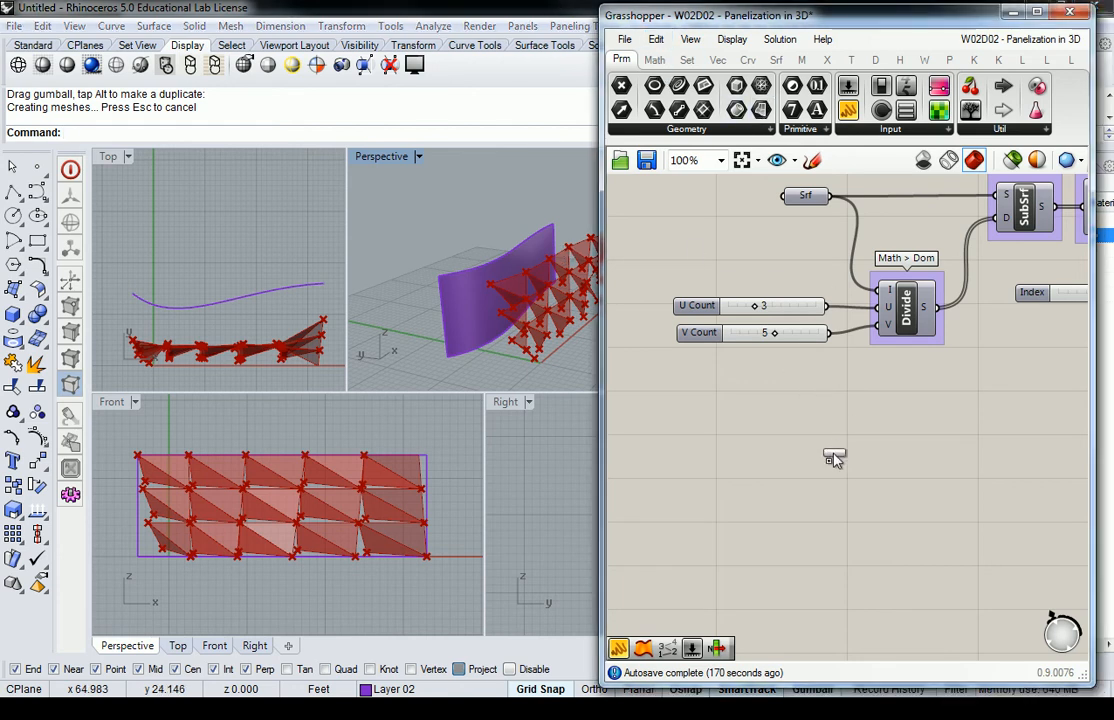
pyautogui.click(812, 468)
pyautogui.rightClick(812, 476)
pyautogui.click(875, 538)
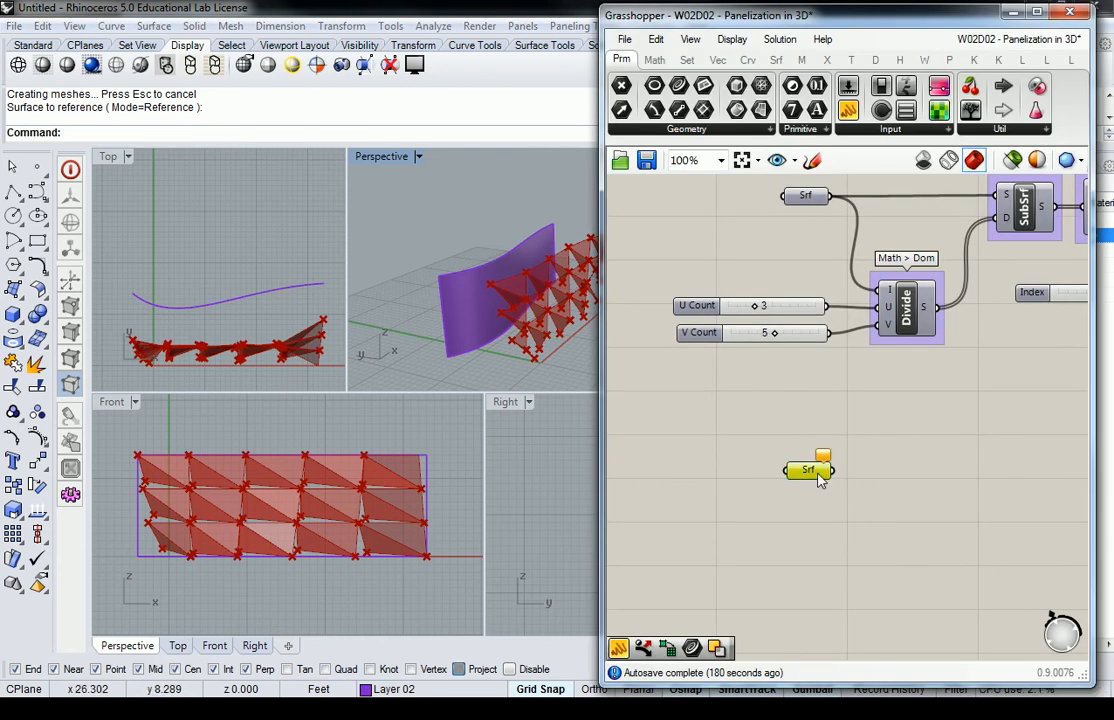
pyautogui.press('Delete')
# Add a Brep parameter below the U and V count sliders and reference the extruded curved wall in it.
pyautogui.moveTo(740, 115); pyautogui.dragTo(808, 475)
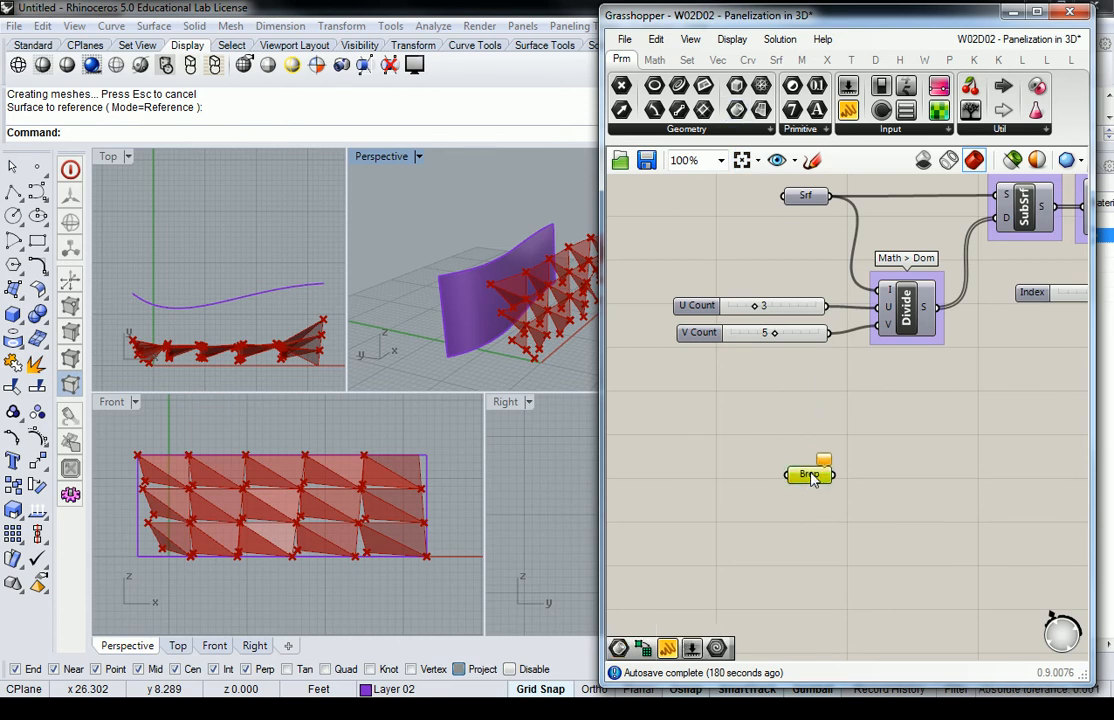
pyautogui.rightClick(812, 477)
pyautogui.click(858, 603)
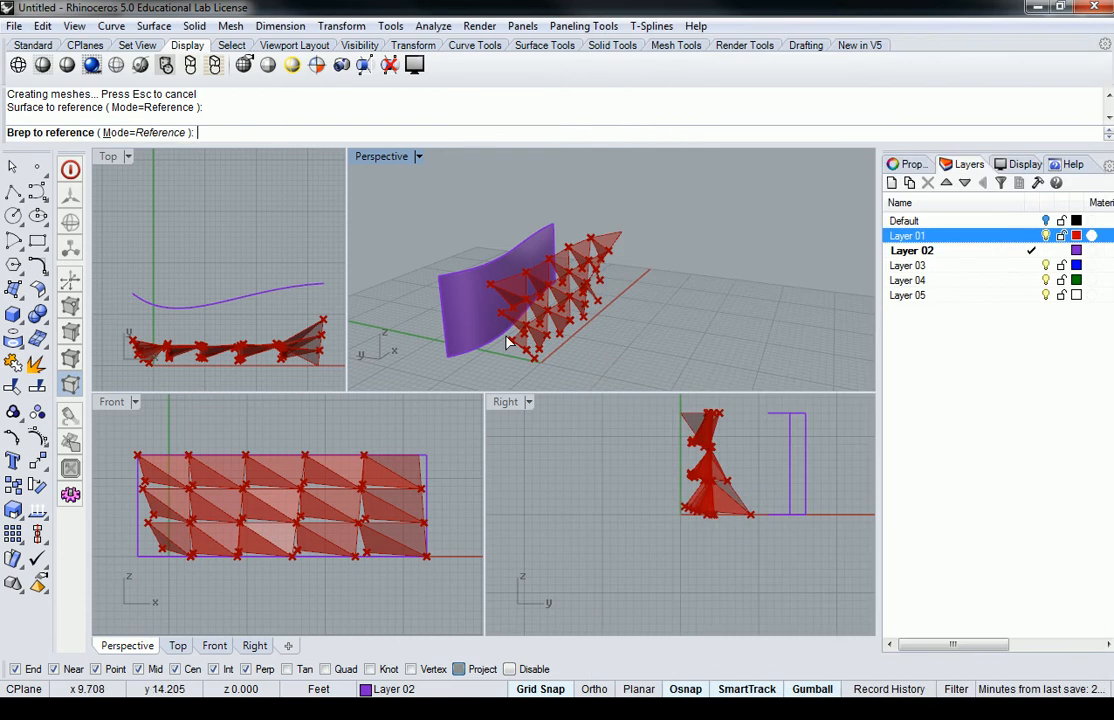
pyautogui.click(460, 276)
pyautogui.click(758, 404)
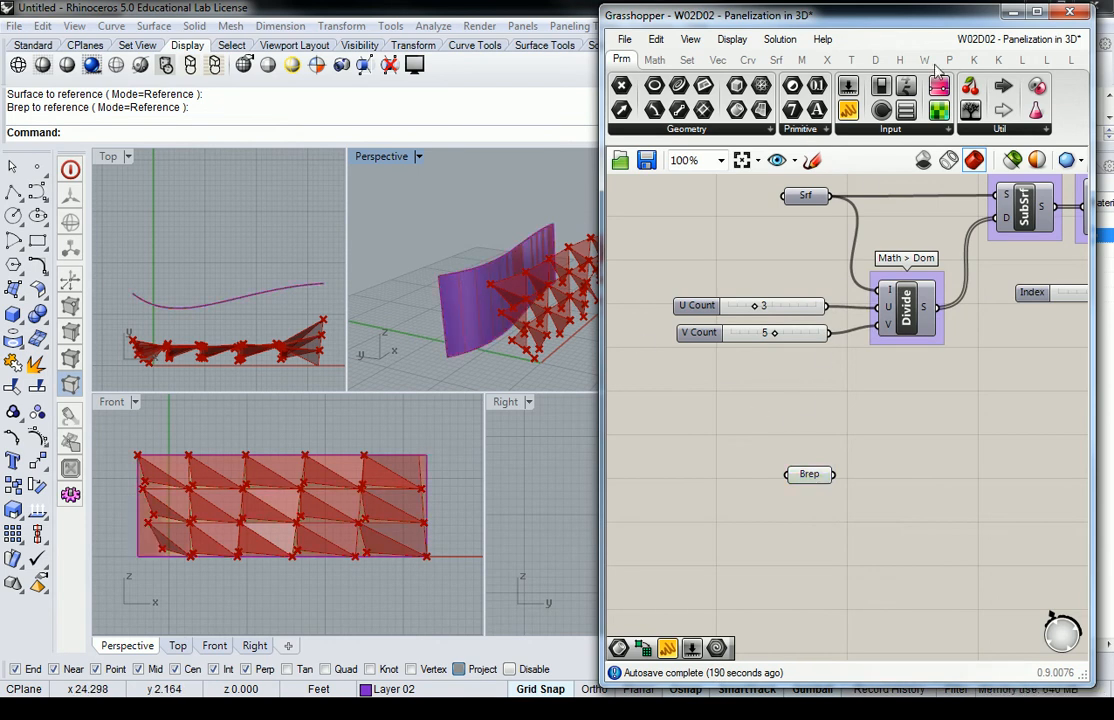
pyautogui.moveTo(968, 3); pyautogui.dragTo(945, 78)
pyautogui.hotkey('ctrl', 'z')
pyautogui.moveTo(586, 83); pyautogui.dragTo(522, 0)
pyautogui.click(800, 367)
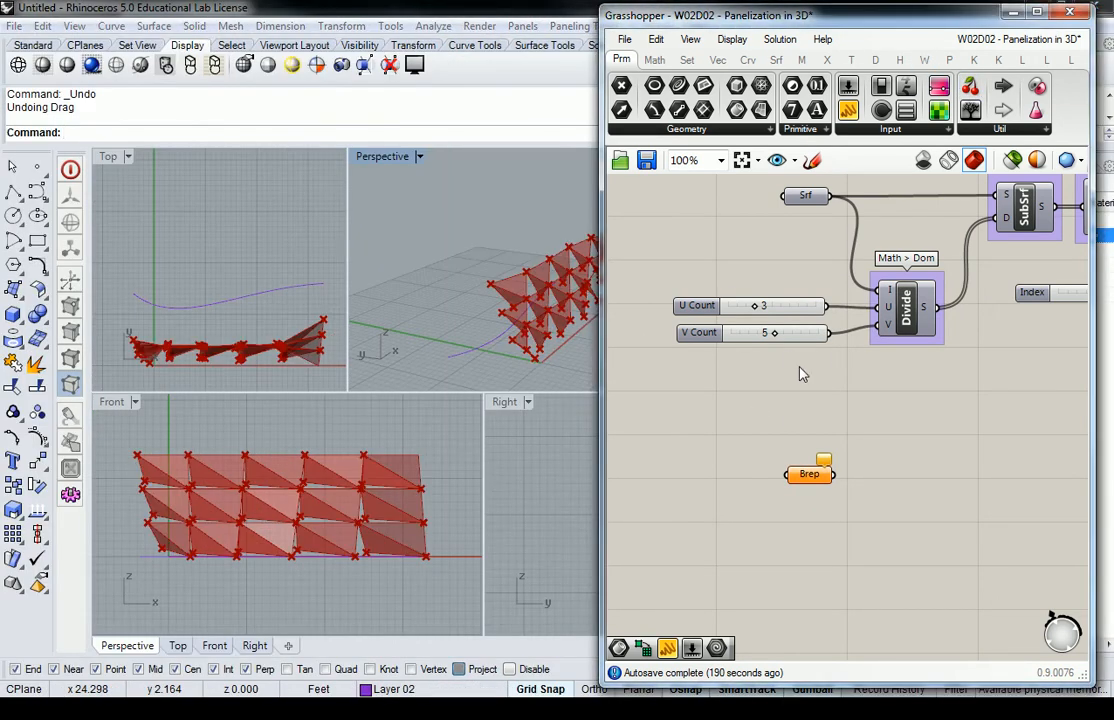
pyautogui.click(656, 39)
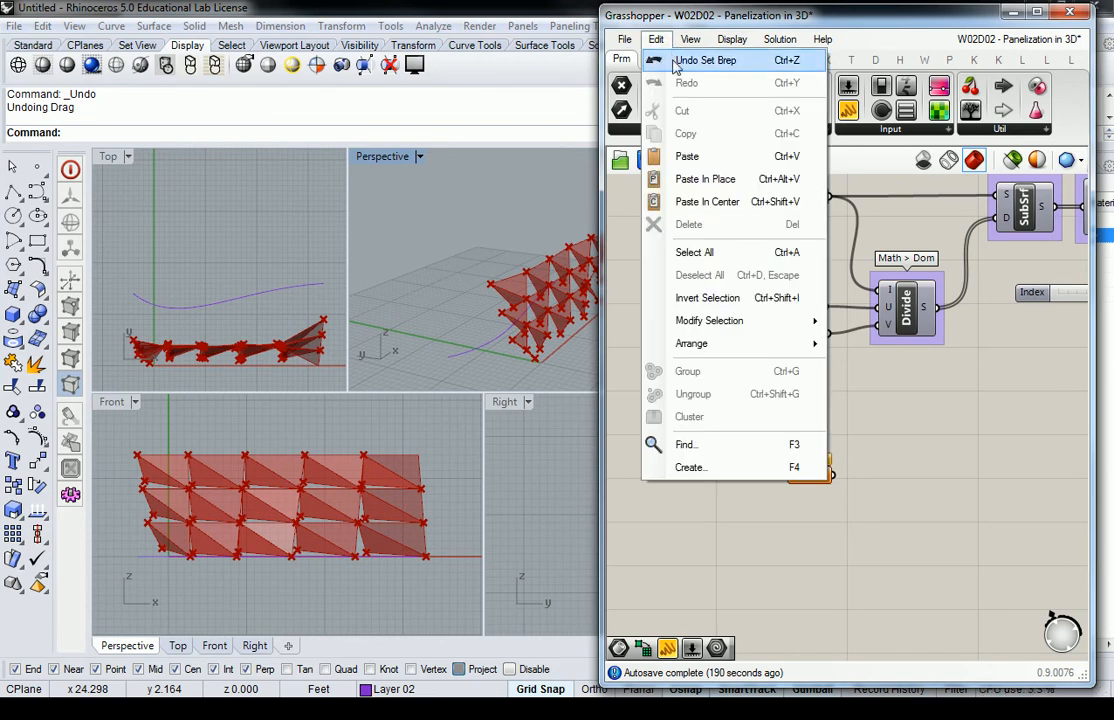
pyautogui.click(843, 385)
pyautogui.rightClick(812, 474)
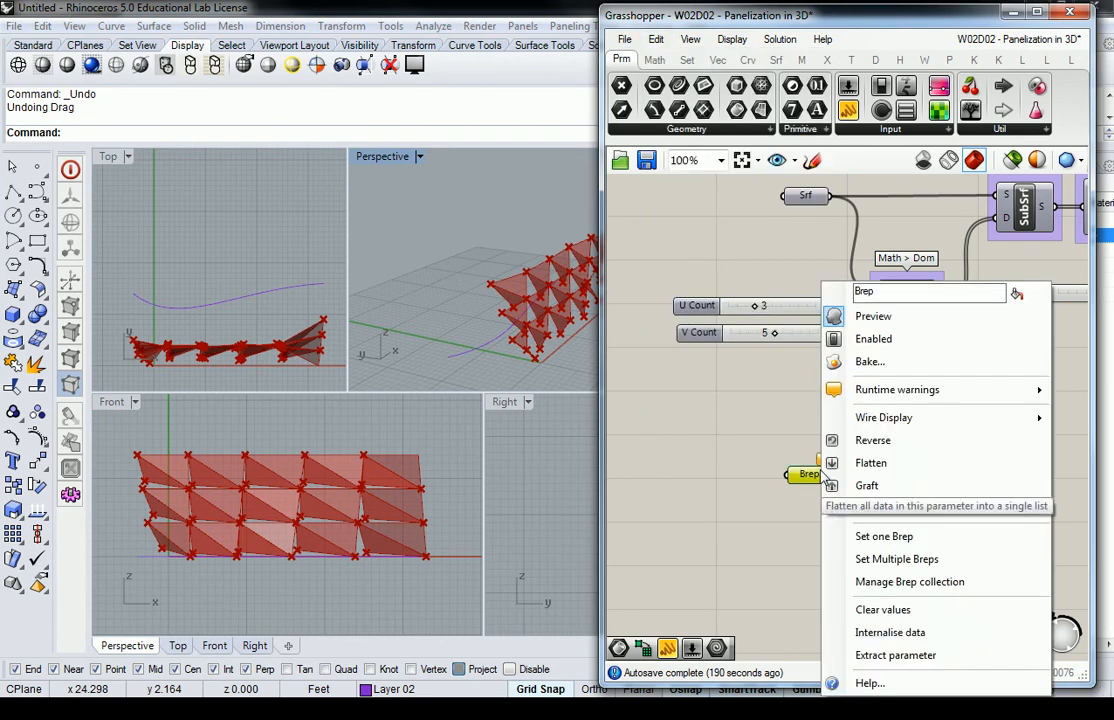
pyautogui.click(407, 241)
pyautogui.hotkey('ctrl', 'y')
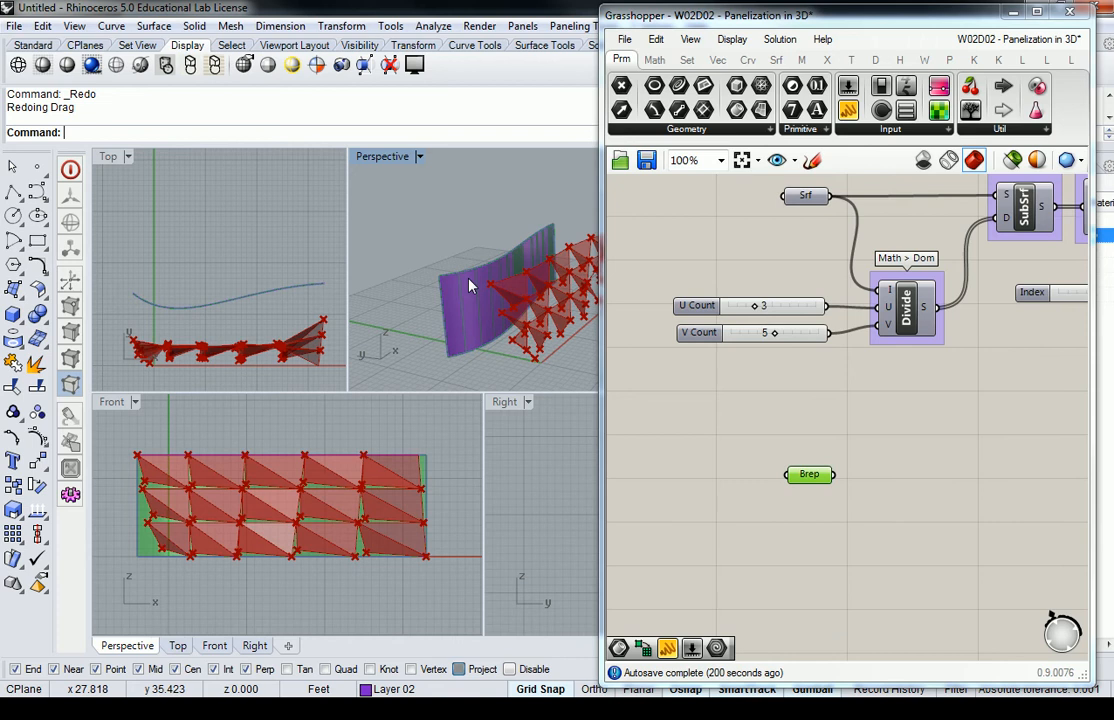
pyautogui.click(843, 500)
# Make Layer 01 the current layer and hide Layer 02.
pyautogui.moveTo(978, 10); pyautogui.dragTo(978, 284)
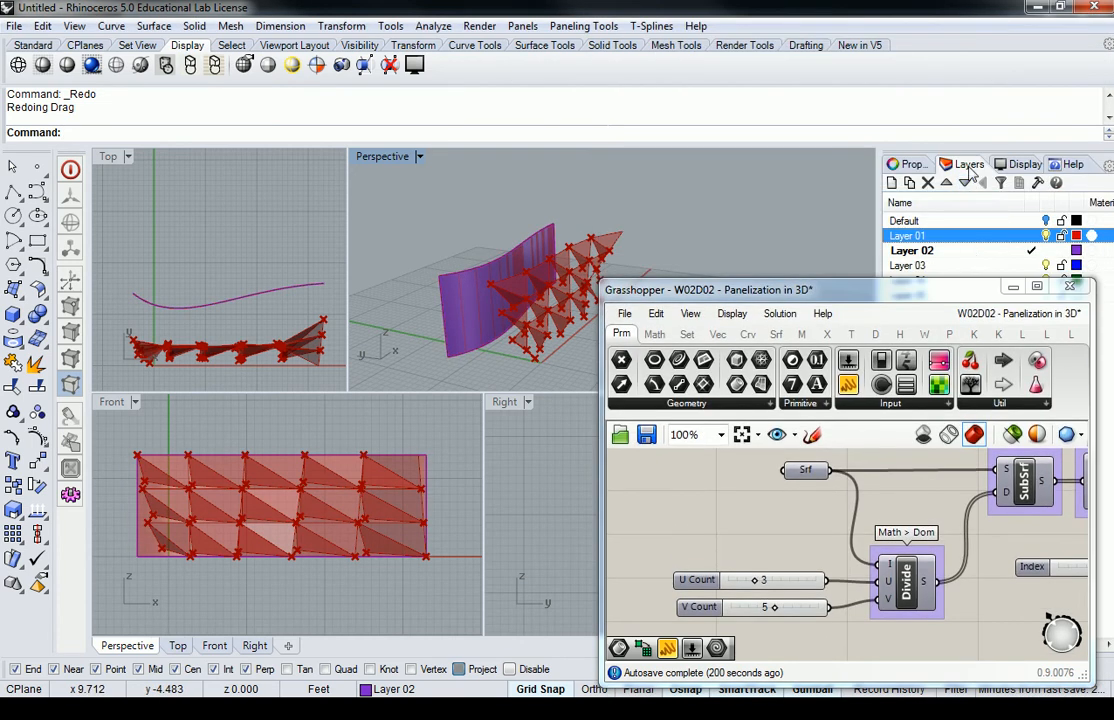
pyautogui.doubleClick(989, 237)
pyautogui.click(1045, 251)
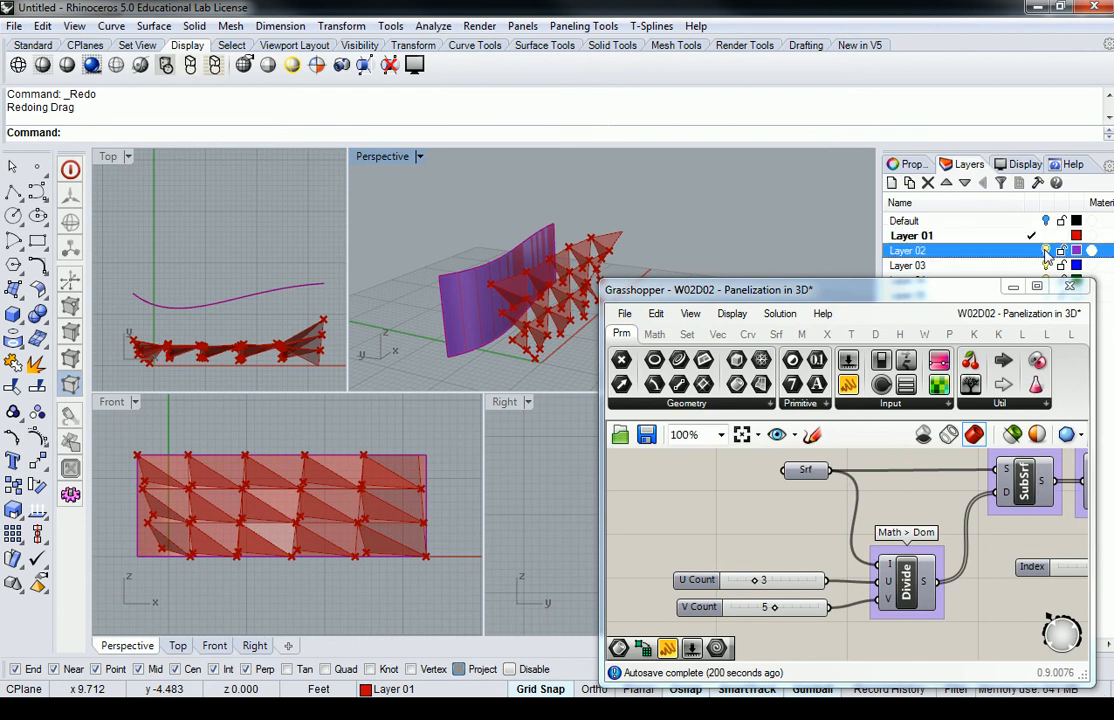
pyautogui.moveTo(884, 293); pyautogui.dragTo(884, 26)
# Copy the SubSrf and Divide Domain² components below the originals and feed both copies from the Brep parameter, keeping the shared U and V counts.
pyautogui.moveTo(914, 438); pyautogui.dragTo(914, 378, button='right')
pyautogui.scroll(-3, 914, 378)
pyautogui.scroll(2, 853, 372)
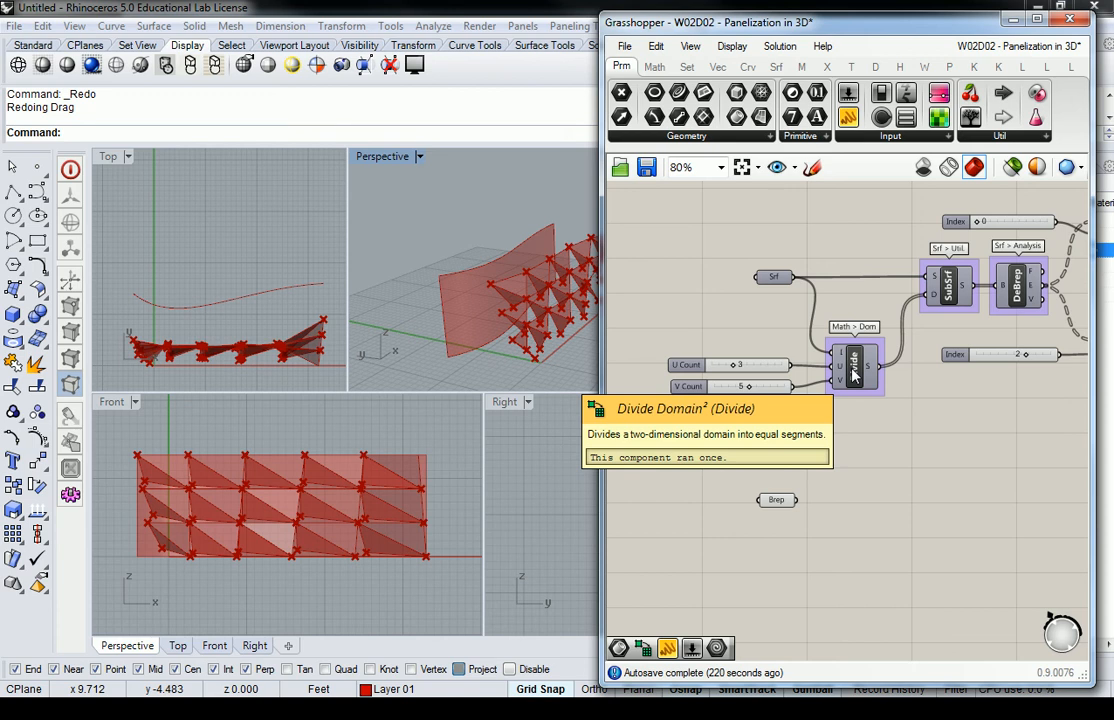
pyautogui.click(948, 289)
pyautogui.keyDown('shift'); pyautogui.click(845, 383); pyautogui.keyUp('shift')
pyautogui.keyDown('alt'); pyautogui.moveTo(943, 289); pyautogui.dragTo(960, 487); pyautogui.keyUp('alt')
pyautogui.click(867, 508)
pyautogui.moveTo(844, 482); pyautogui.dragTo(848, 451, button='right')
pyautogui.moveTo(771, 473); pyautogui.dragTo(976, 473)
pyautogui.click(855, 410)
pyautogui.moveTo(818, 399)
pyautogui.mouseDown(button='right')
pyautogui.moveTo(918, 412)
pyautogui.moveTo(816, 420)
pyautogui.mouseUp(button='right')
pyautogui.scroll(-2, 811, 403)
pyautogui.scroll(1, 806, 395)
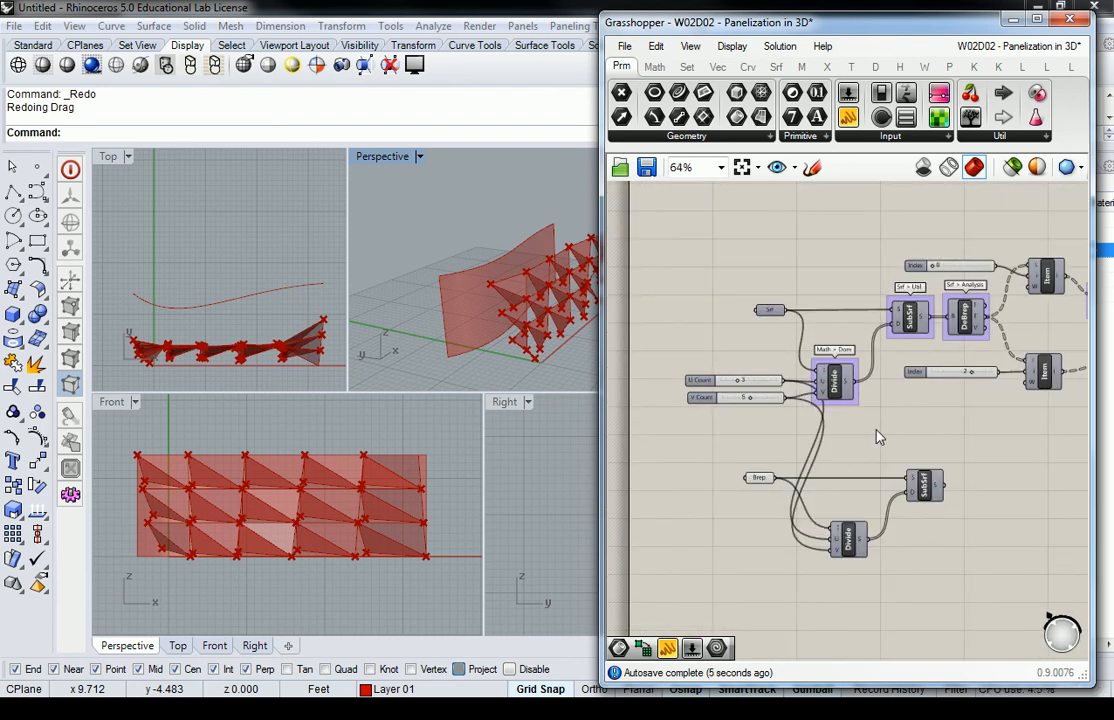
# Turn on the preview of the copied SubSrf component.
pyautogui.scroll(-3, 875, 438)
pyautogui.moveTo(930, 440); pyautogui.dragTo(840, 414, button='right')
pyautogui.scroll(-2, 802, 396)
pyautogui.scroll(6, 754, 378)
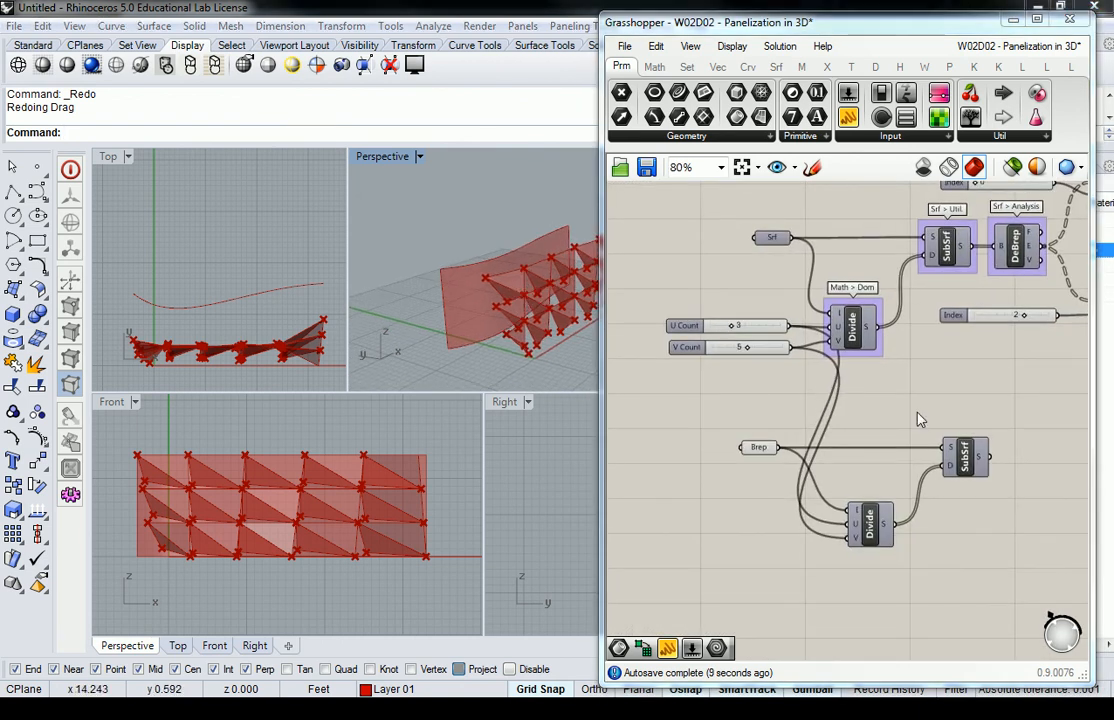
pyautogui.rightClick(966, 458)
pyautogui.click(930, 490)
# Examine the subdivision of the curved wall from several angles, highlighting the output of the copied SubSrf component.
pyautogui.moveTo(535, 325); pyautogui.dragTo(467, 262, button='right')
pyautogui.scroll(4, 445, 339)
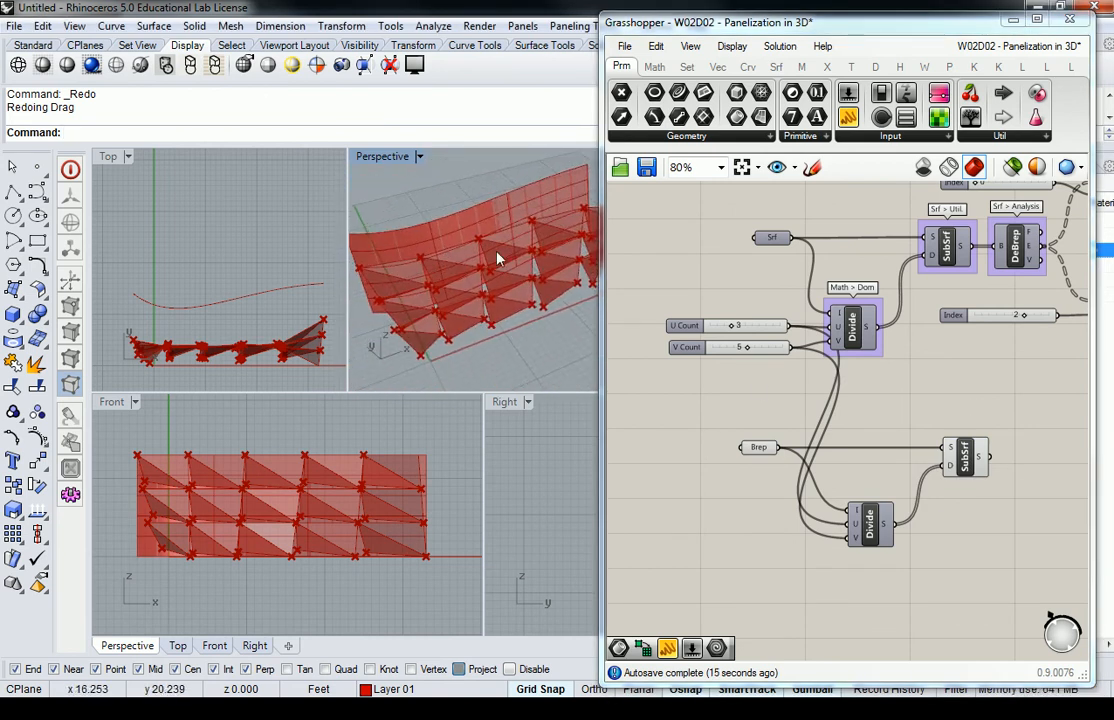
pyautogui.moveTo(776, 400); pyautogui.dragTo(795, 402, button='right')
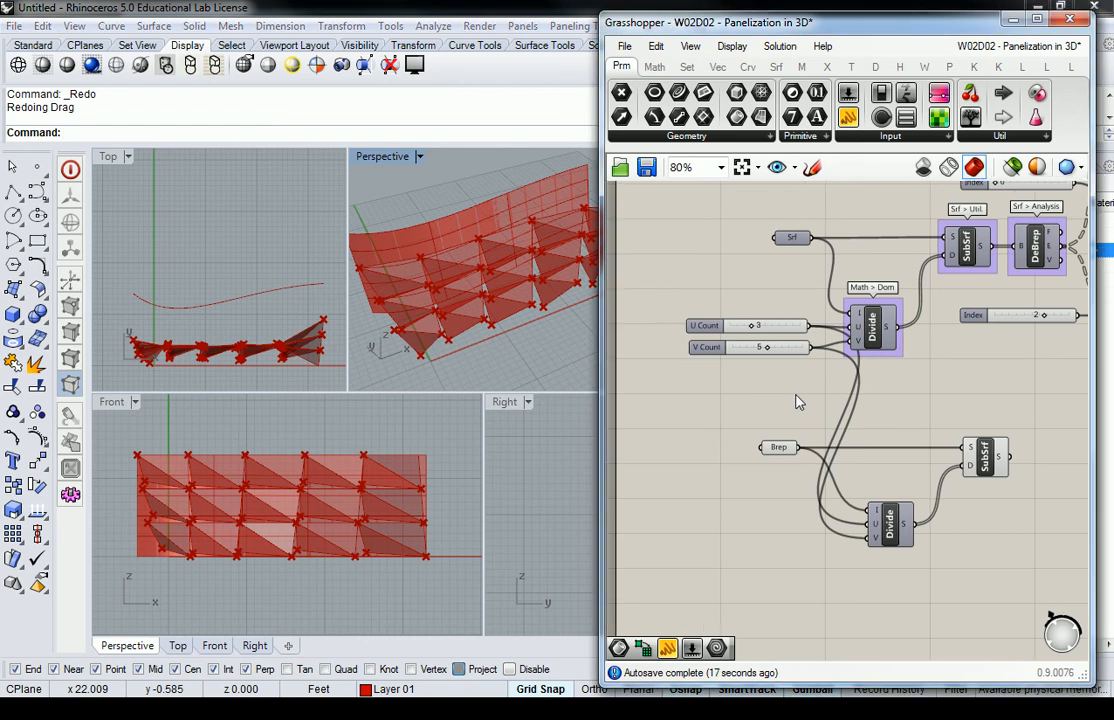
pyautogui.moveTo(476, 244); pyautogui.dragTo(532, 258, button='right')
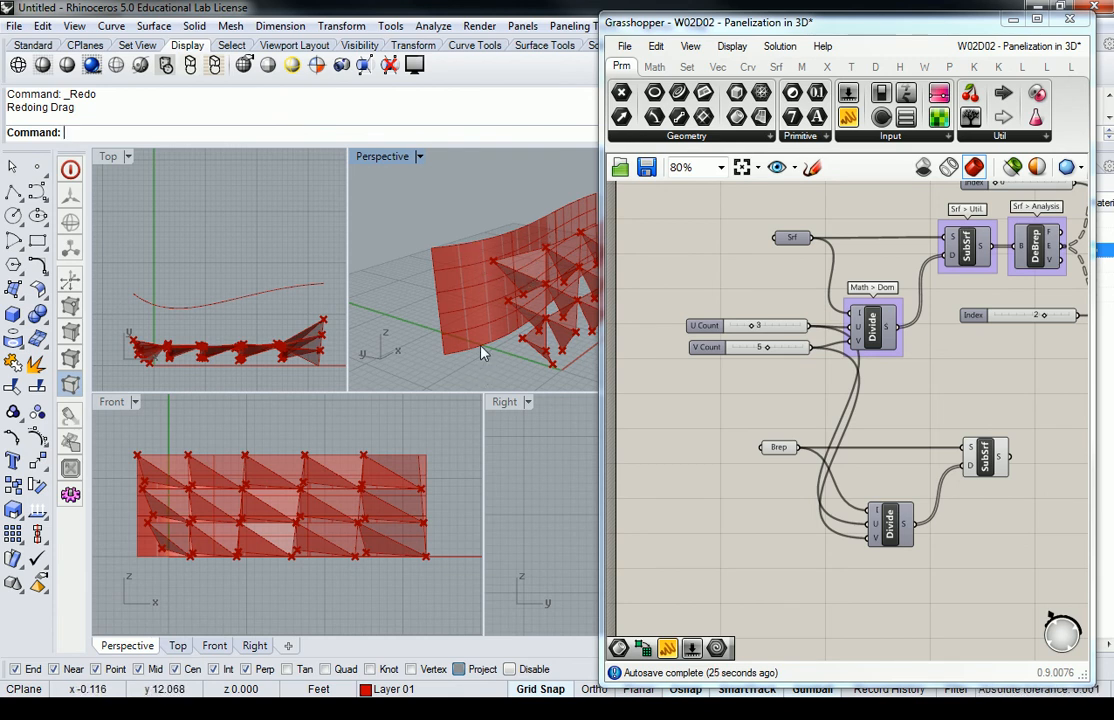
pyautogui.moveTo(485, 295); pyautogui.dragTo(470, 276, button='right')
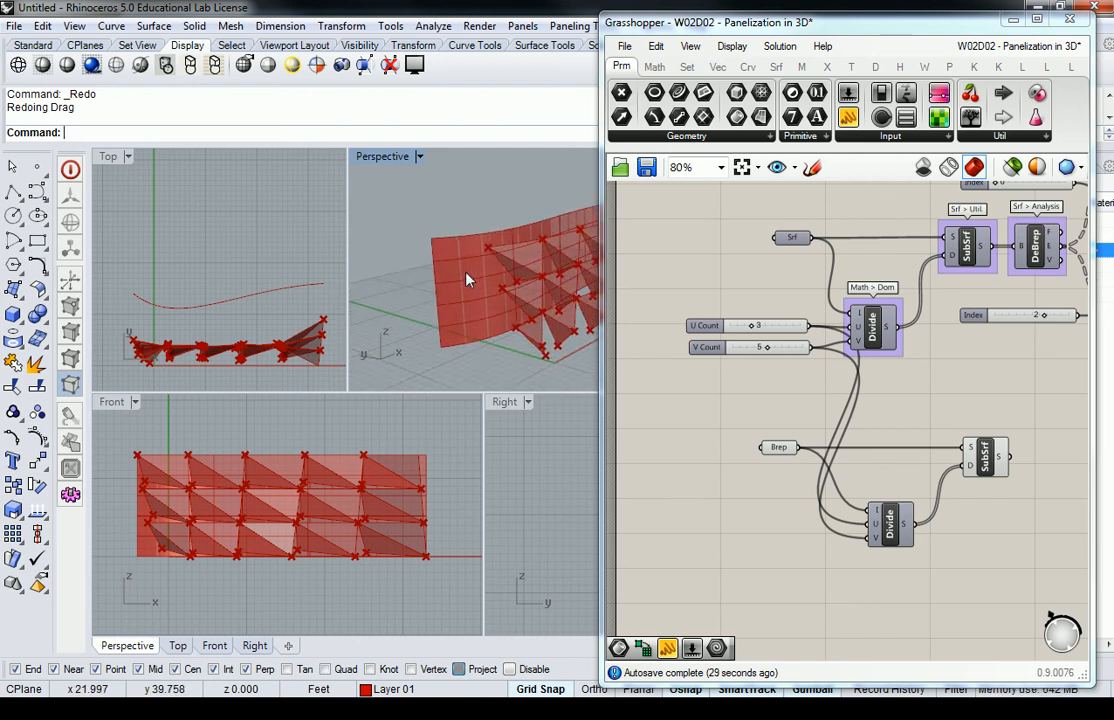
pyautogui.click(984, 458)
pyautogui.keyDown('shift'); pyautogui.moveTo(534, 263); pyautogui.dragTo(491, 298, button='right'); pyautogui.keyUp('shift')
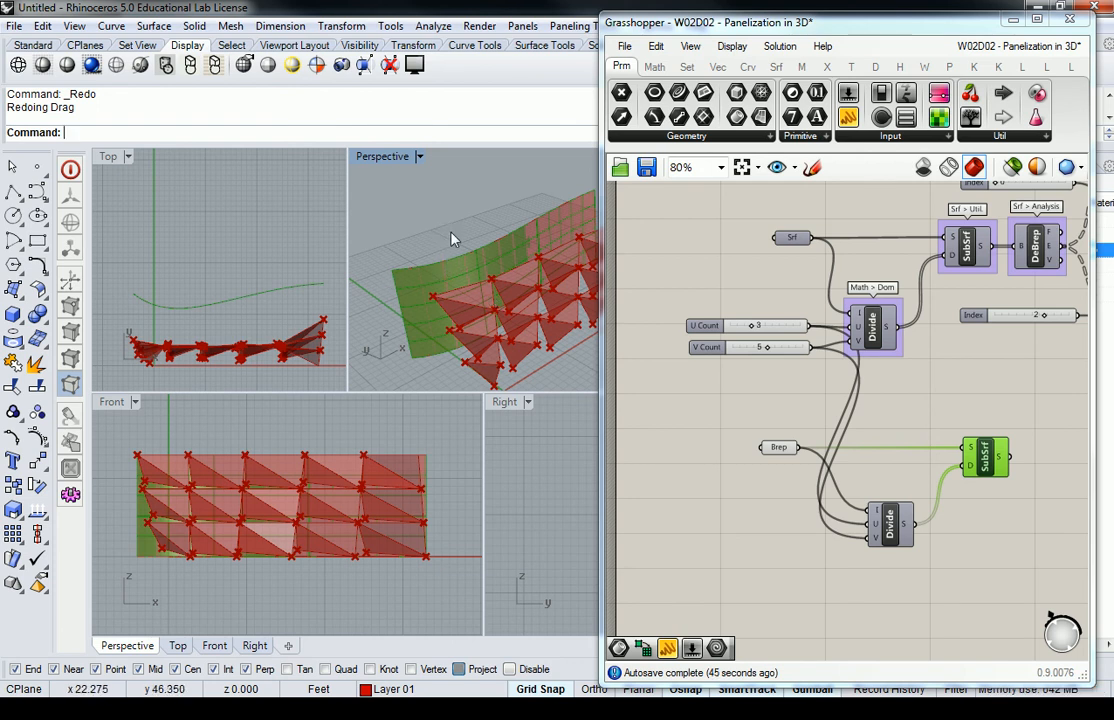
pyautogui.click(877, 394)
# Undo the hiding of Layer 02 and the vertical extrusion of the curve.
pyautogui.click(393, 177)
pyautogui.hotkey('ctrl', 'z')
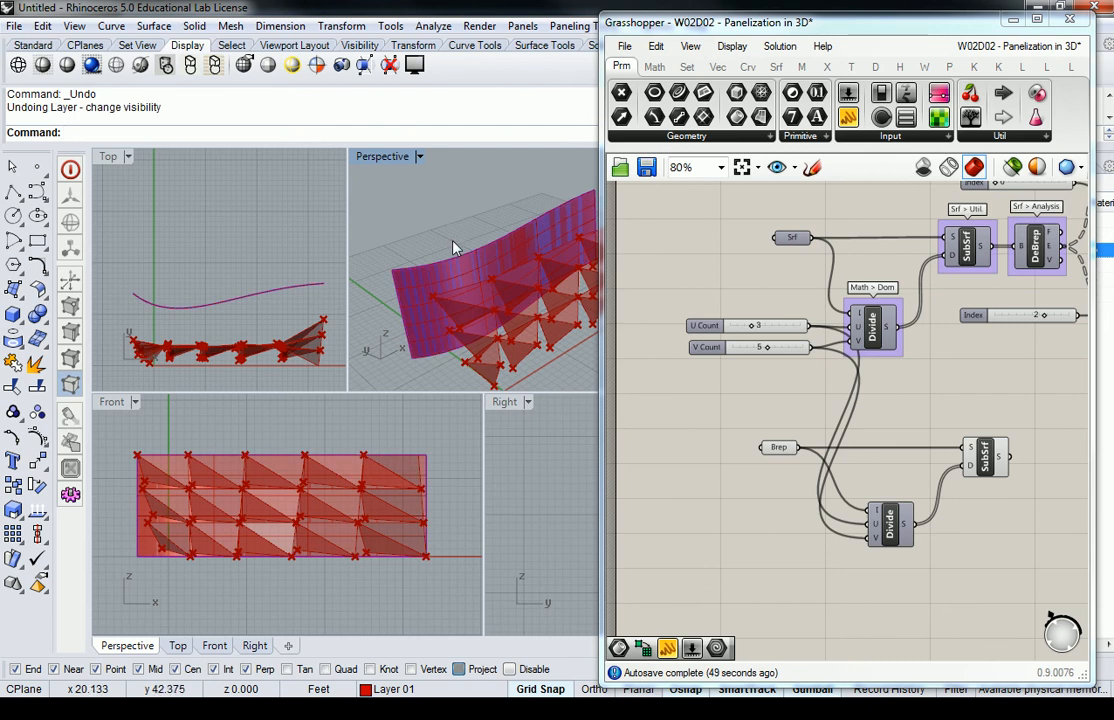
pyautogui.hotkey('ctrl', 'z')
# Copy the base curve vertically to the upper edge of the panels with the gumball in the Front viewport.
pyautogui.moveTo(456, 248); pyautogui.dragTo(450, 338, button='right')
pyautogui.click(456, 362)
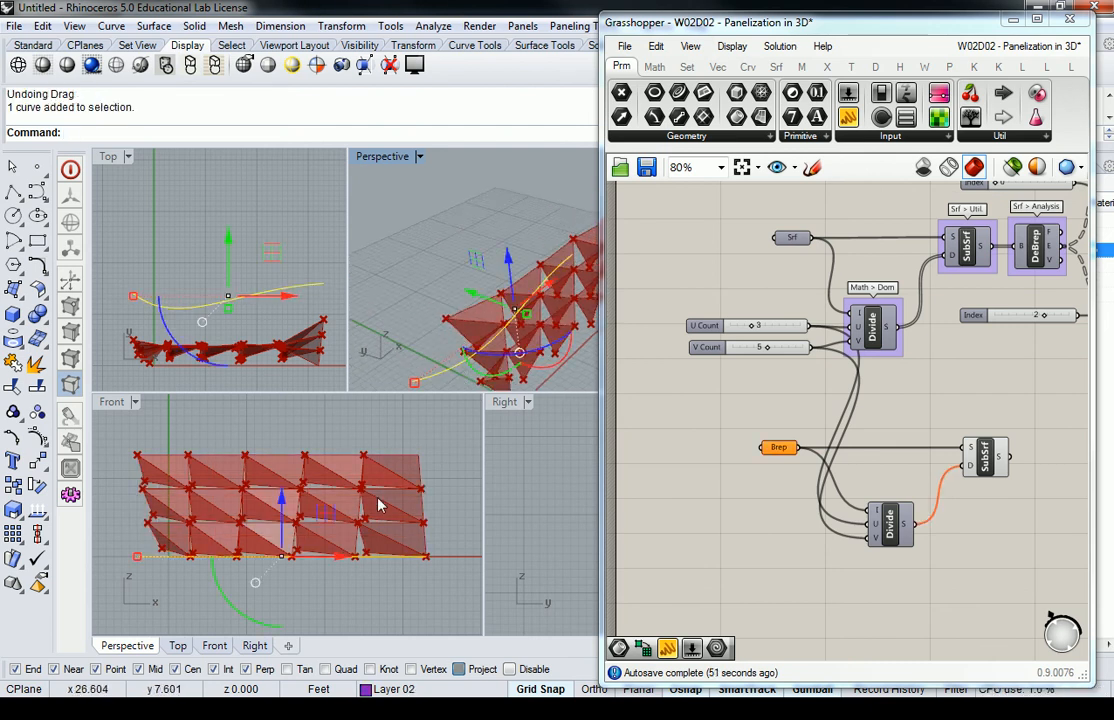
pyautogui.moveTo(282, 503); pyautogui.dragTo(298, 414)
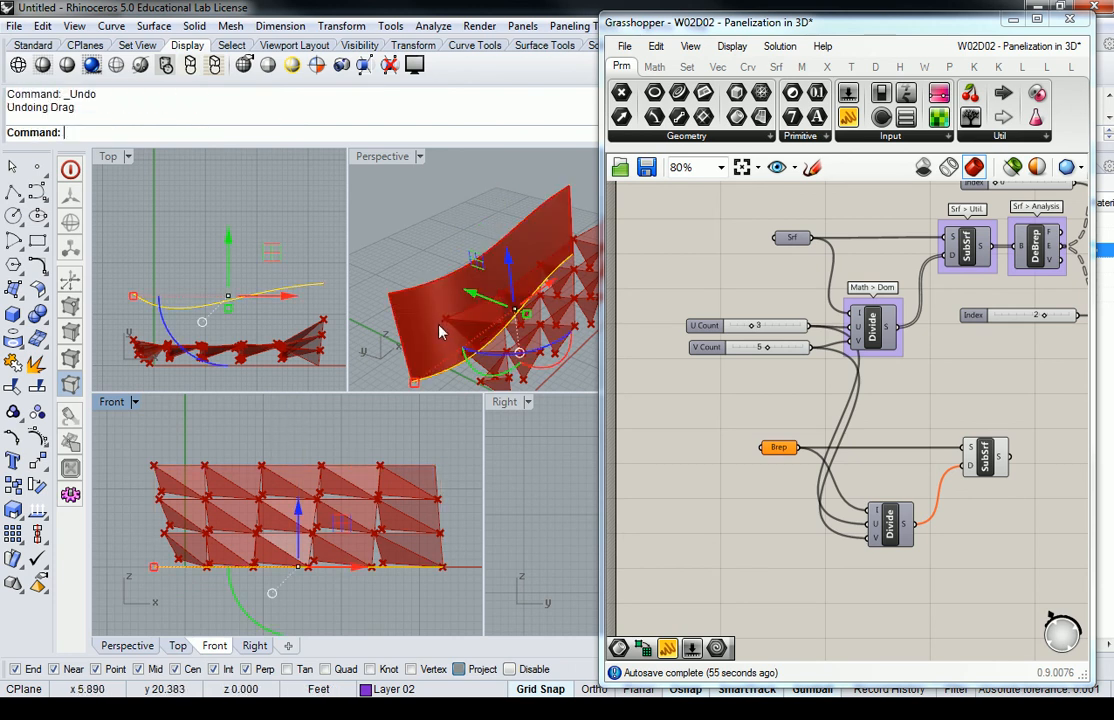
pyautogui.hotkey('ctrl', 'z')
pyautogui.moveTo(300, 513); pyautogui.dragTo(300, 410)
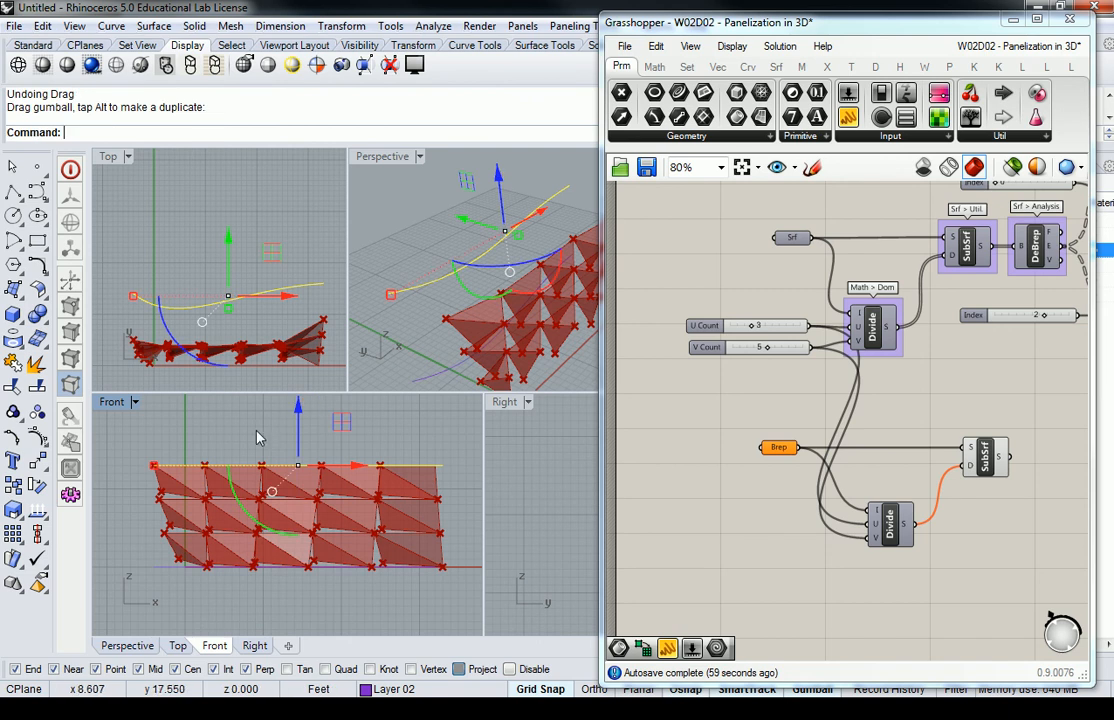
# Loft the lower and upper curves into a wall surface with the Normal style and Do not simplify.
pyautogui.click(424, 270)
pyautogui.click(398, 388)
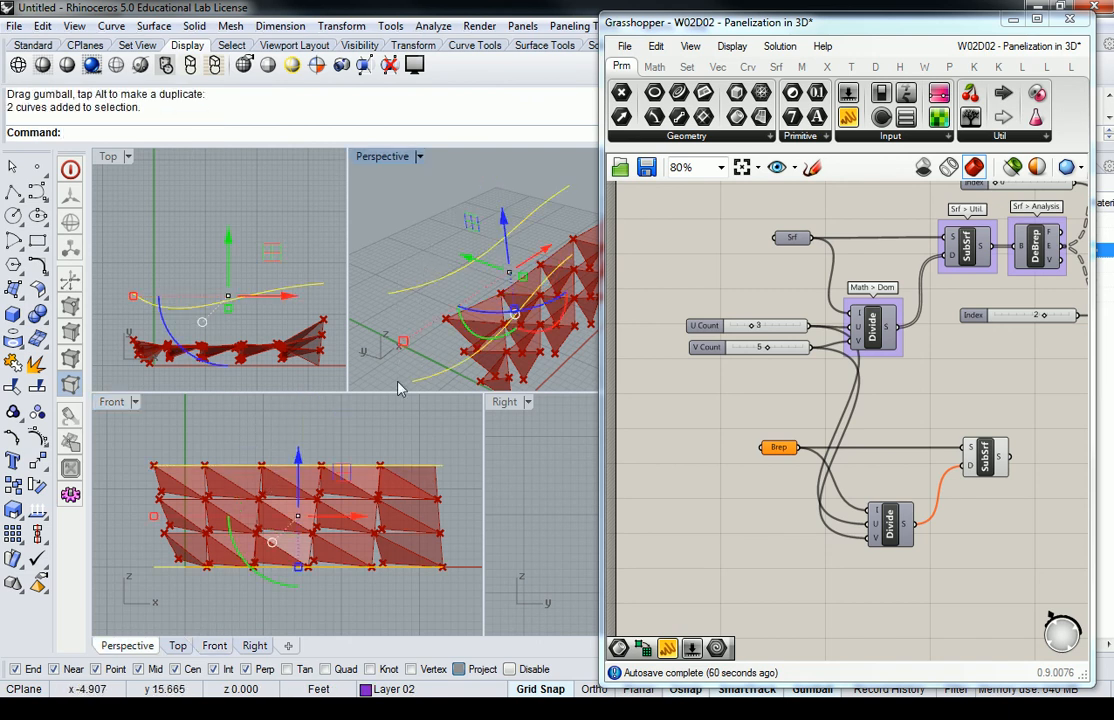
pyautogui.write('Loft')
pyautogui.press('Return')
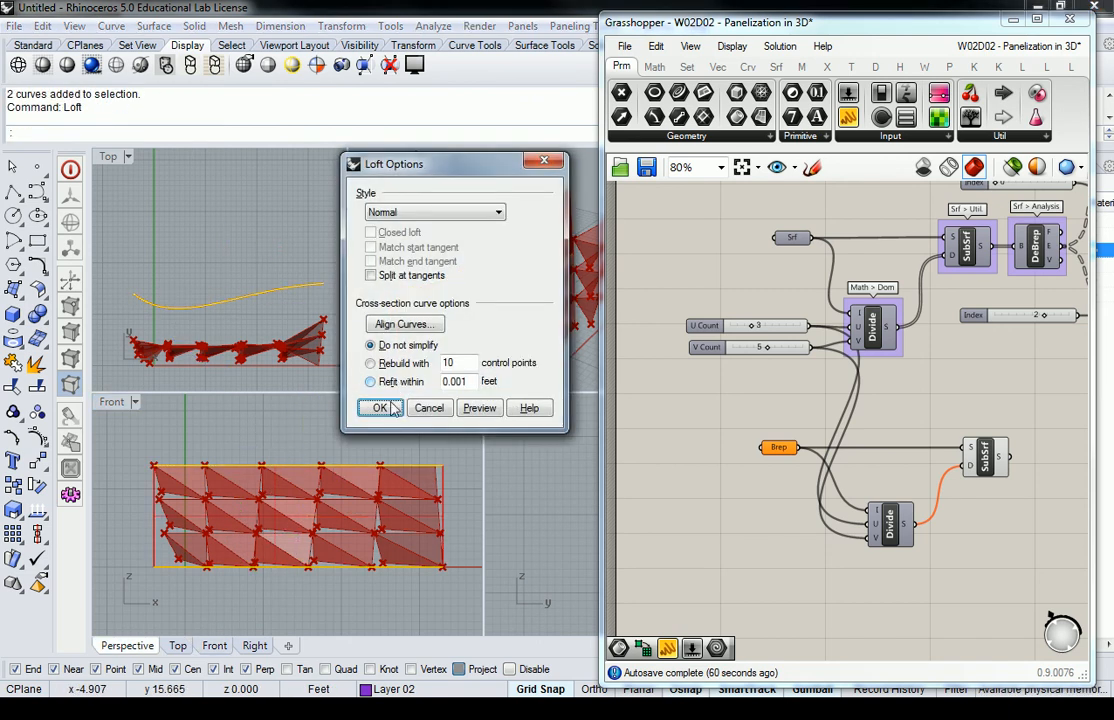
pyautogui.click(392, 406)
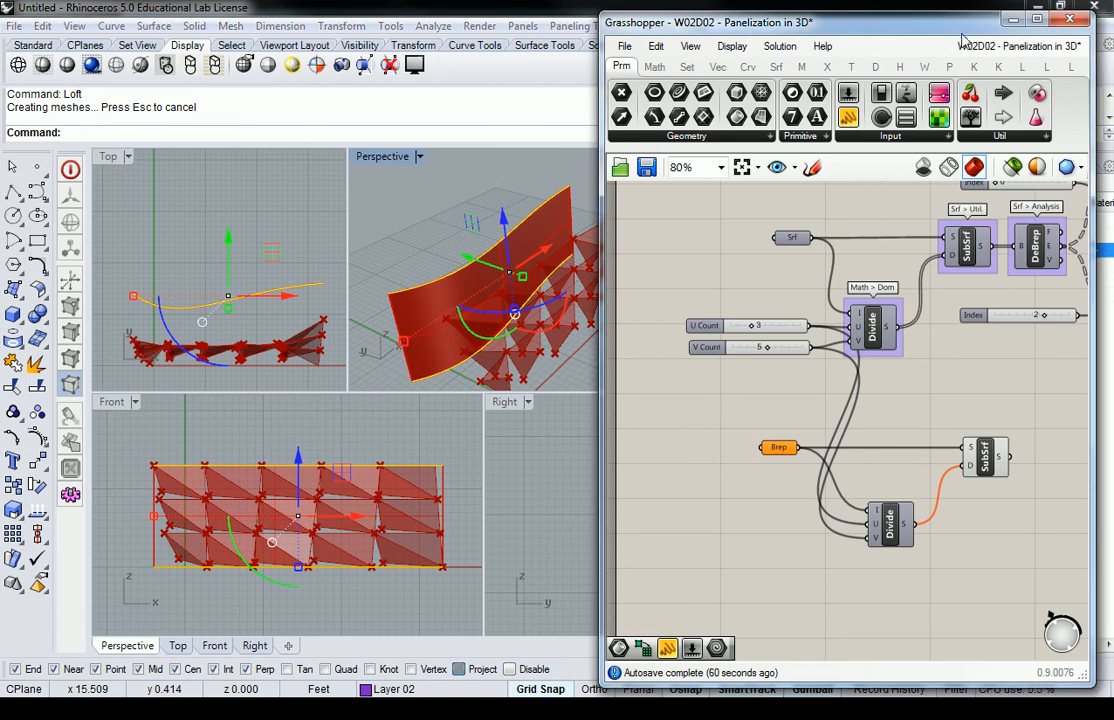
# Select the lofted wall surface and move it to Layer 02.
pyautogui.moveTo(850, 20); pyautogui.dragTo(850, 399)
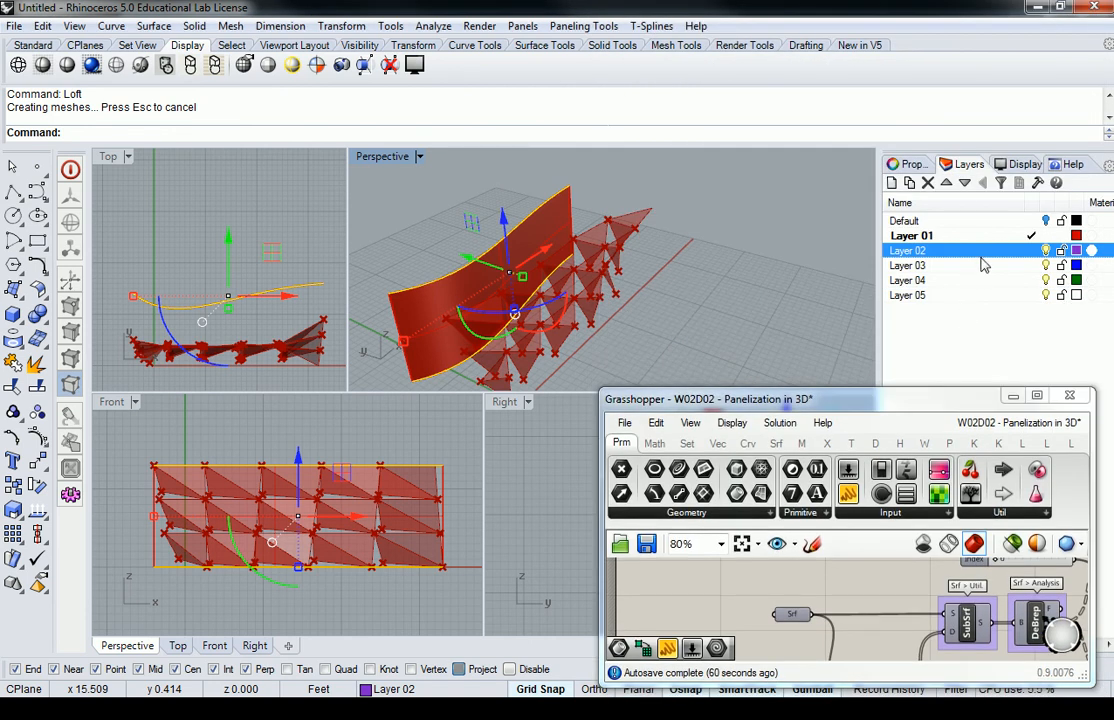
pyautogui.rightClick(980, 259)
pyautogui.click(950, 562)
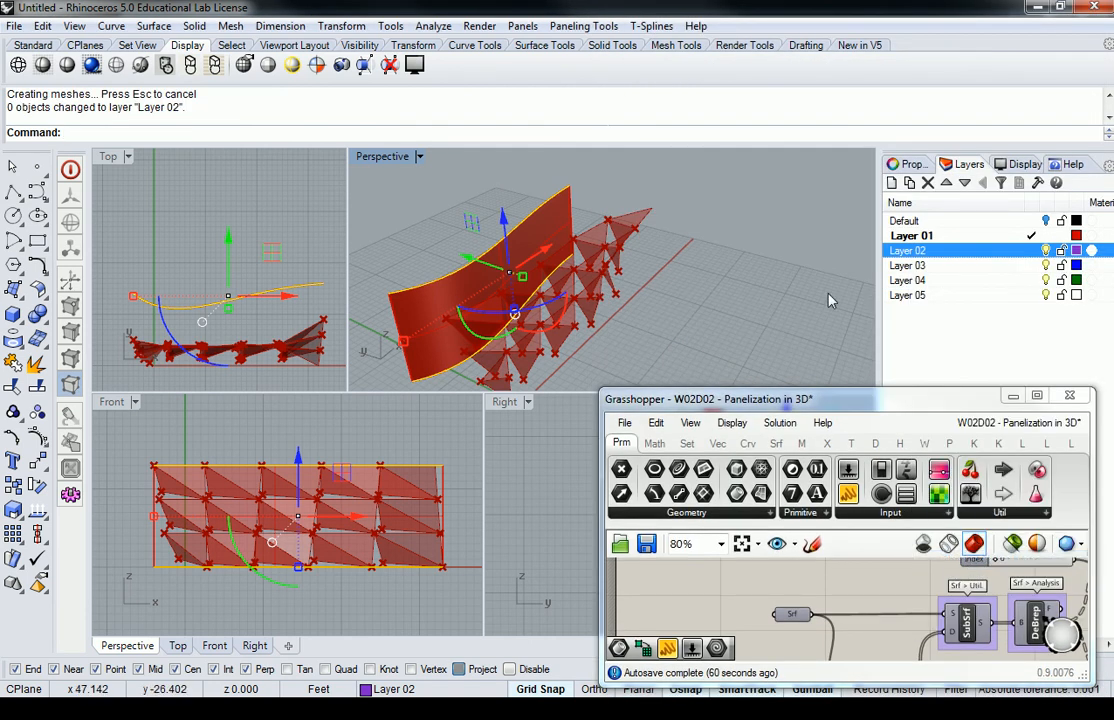
pyautogui.click(423, 311)
pyautogui.click(967, 240)
pyautogui.rightClick(969, 240)
pyautogui.click(965, 251)
pyautogui.rightClick(965, 251)
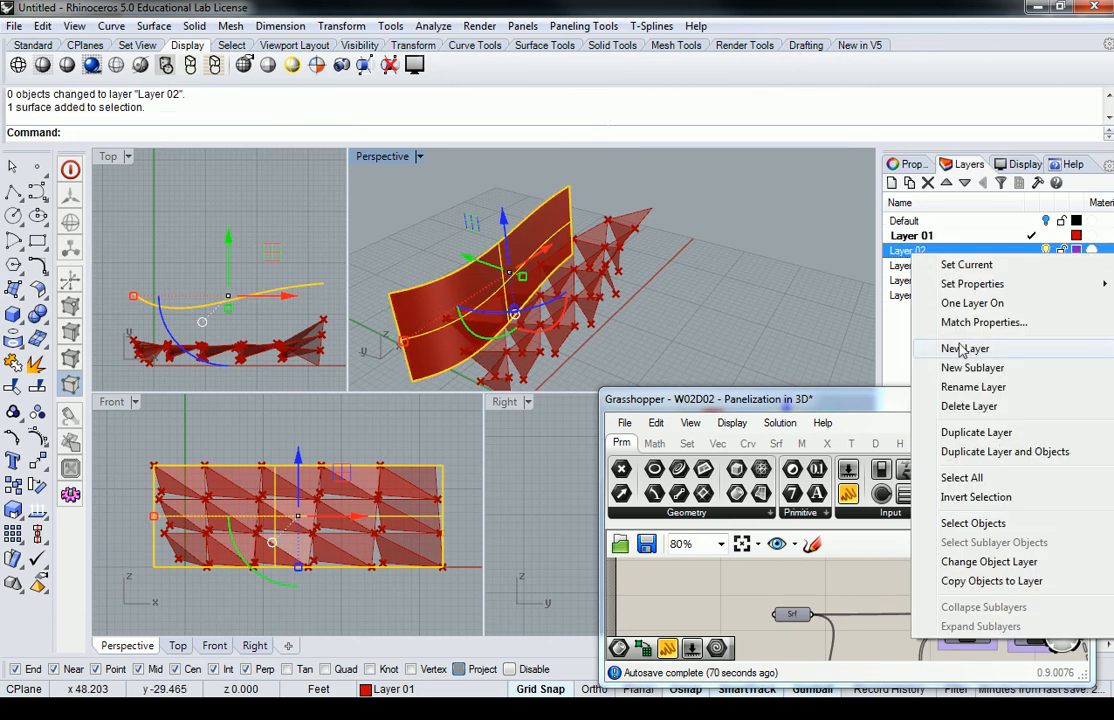
pyautogui.click(981, 569)
pyautogui.click(760, 265)
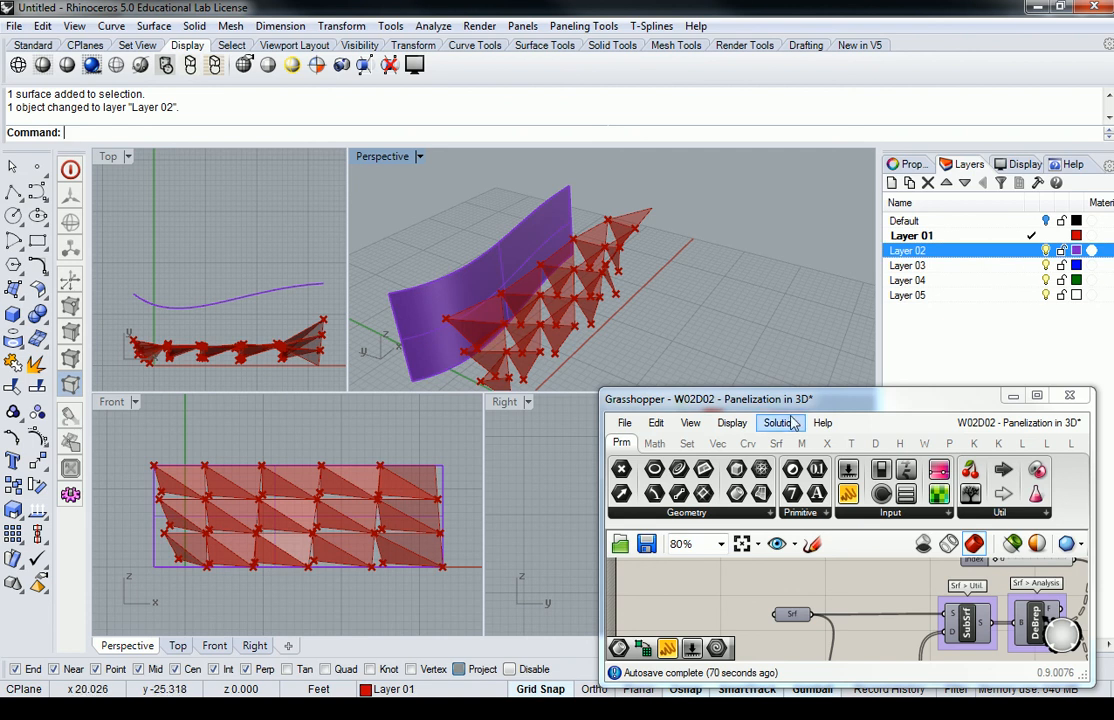
# Add a Surface parameter next to the Brep parameter on the canvas and delete the Brep parameter.
pyautogui.moveTo(849, 386); pyautogui.dragTo(849, 66)
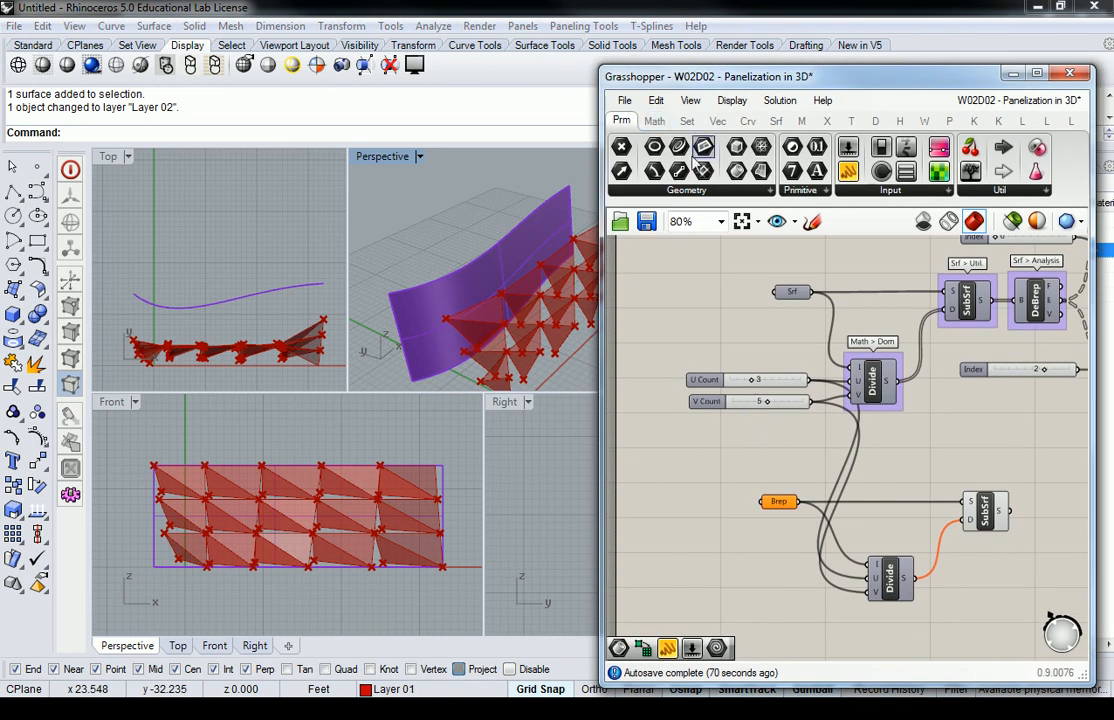
pyautogui.click(764, 174)
pyautogui.click(771, 474)
pyautogui.click(781, 504)
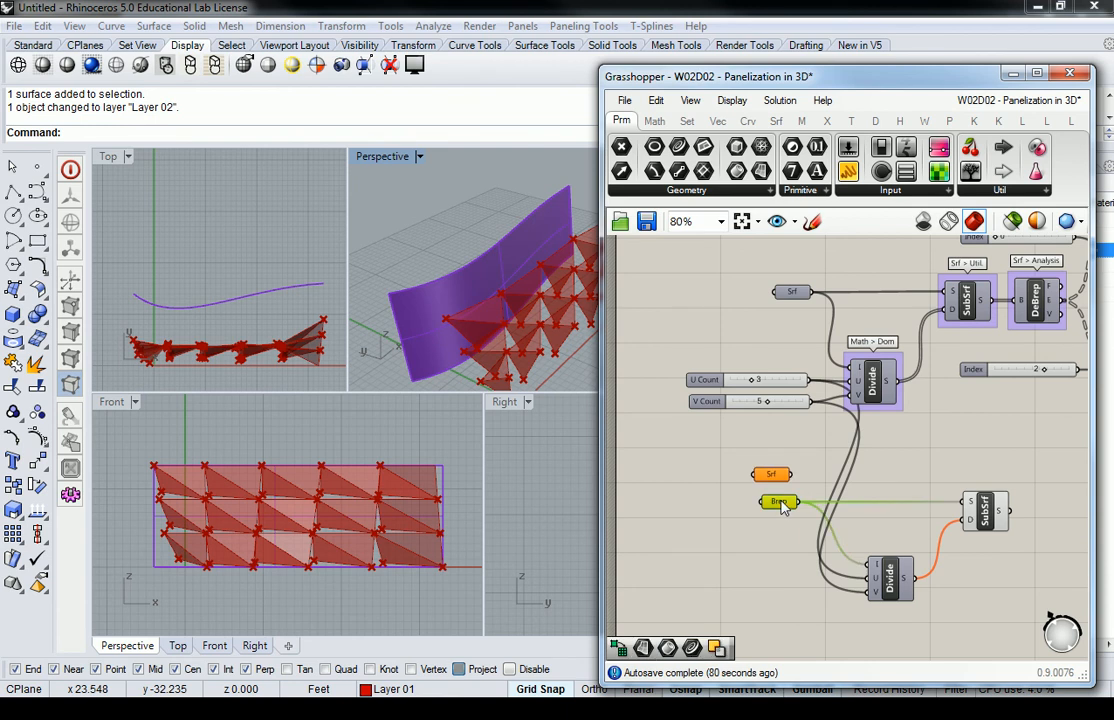
pyautogui.press('Delete')
# Place the new Surface parameter where the Brep parameter was and reference the lofted wall in it with Set Multiple Surfaces.
pyautogui.moveTo(770, 479); pyautogui.dragTo(785, 525)
pyautogui.rightClick(785, 524)
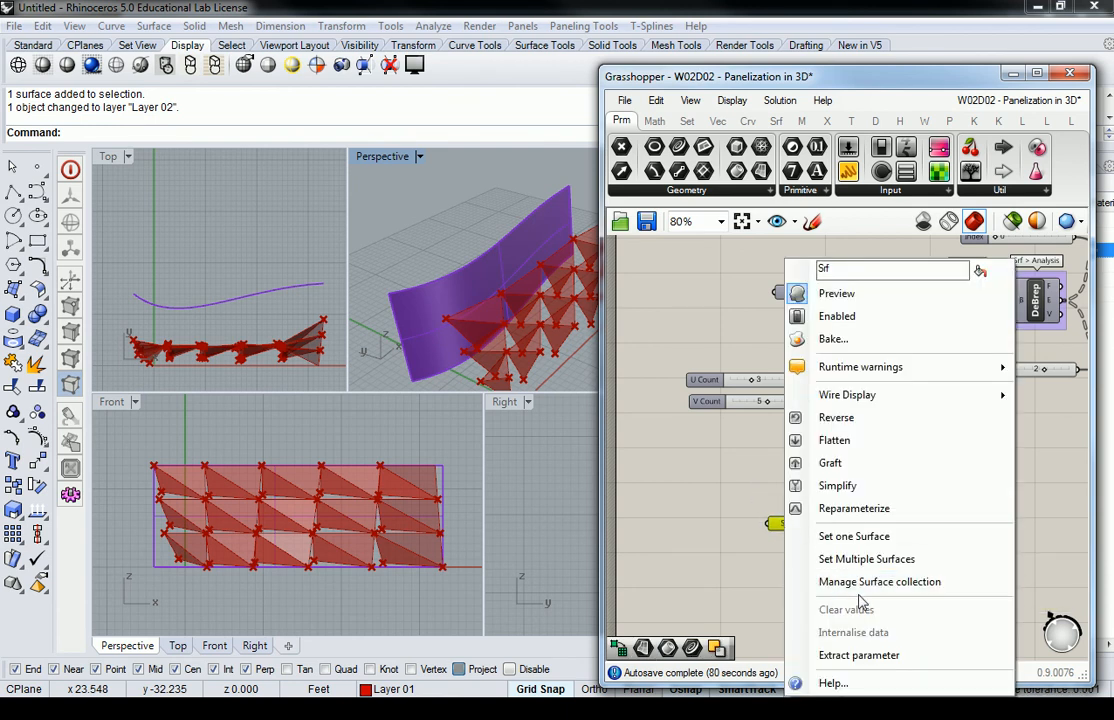
pyautogui.click(848, 562)
pyautogui.click(497, 269)
pyautogui.press('Return')
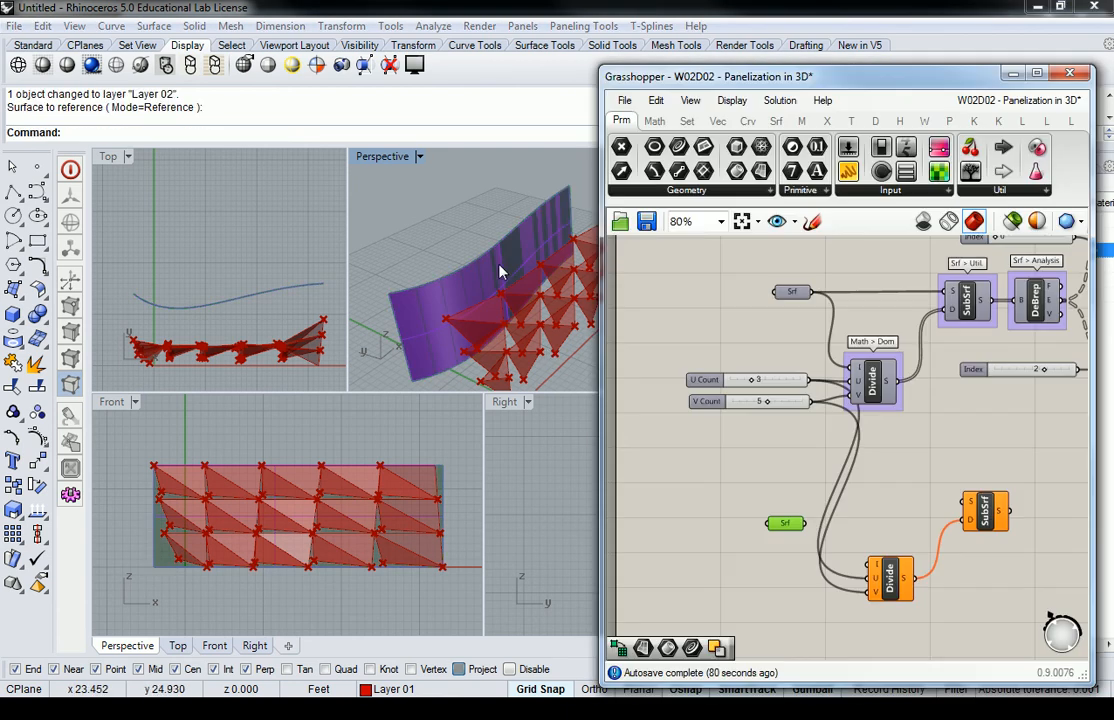
# Connect the new Surface parameter to the copied Divide component's I input and the copied SubSrf component's S input.
pyautogui.moveTo(803, 523); pyautogui.dragTo(866, 566)
pyautogui.moveTo(804, 523)
pyautogui.mouseDown()
pyautogui.moveTo(962, 502)
pyautogui.moveTo(790, 513)
pyautogui.moveTo(793, 504)
pyautogui.mouseUp()
pyautogui.click(896, 457)
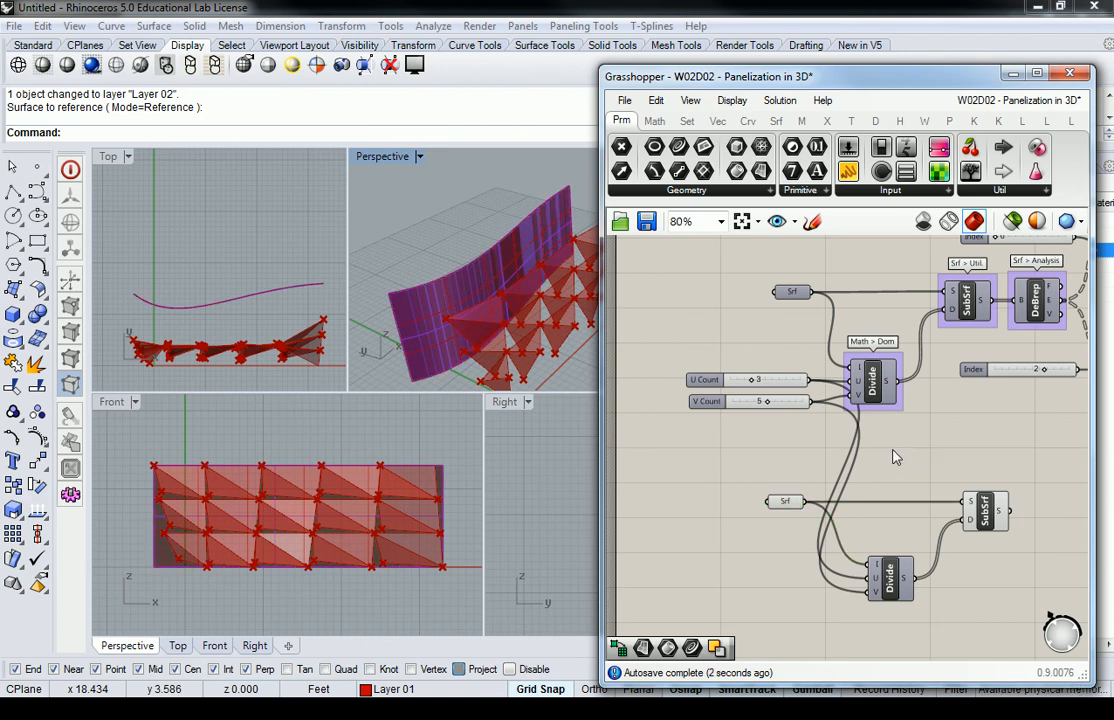
# Hide Layer 02 and inspect the subdivided lofted wall behind the panels.
pyautogui.click(985, 515)
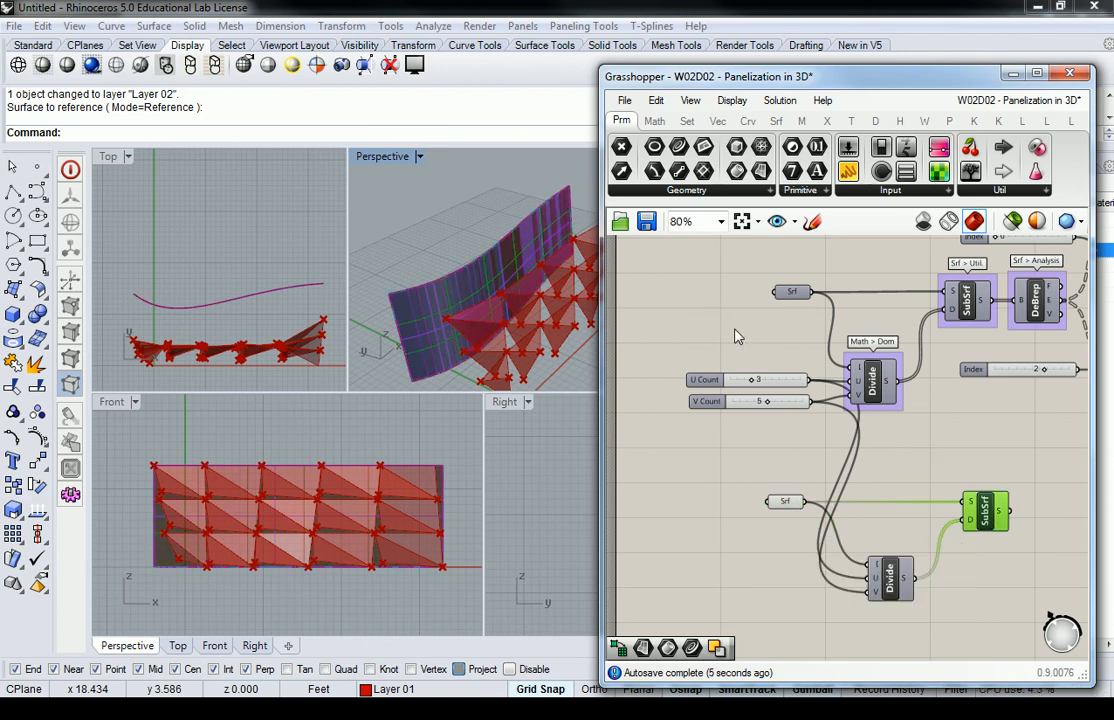
pyautogui.click(1010, 74)
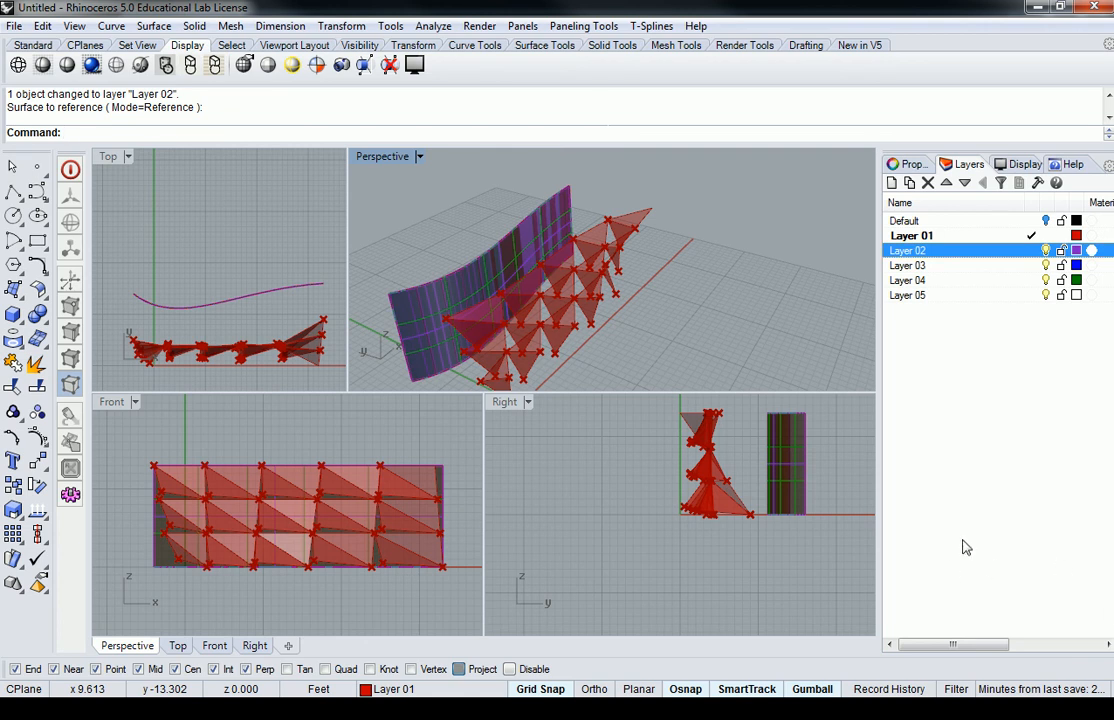
pyautogui.click(1046, 251)
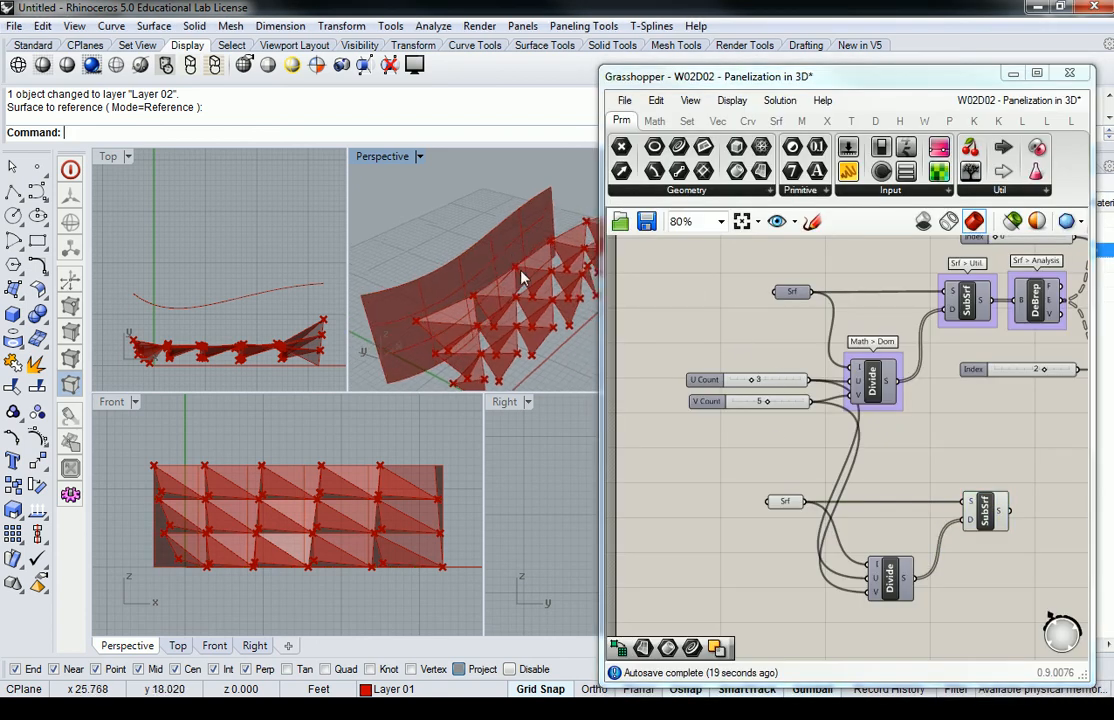
pyautogui.moveTo(513, 261); pyautogui.dragTo(540, 262, button='right')
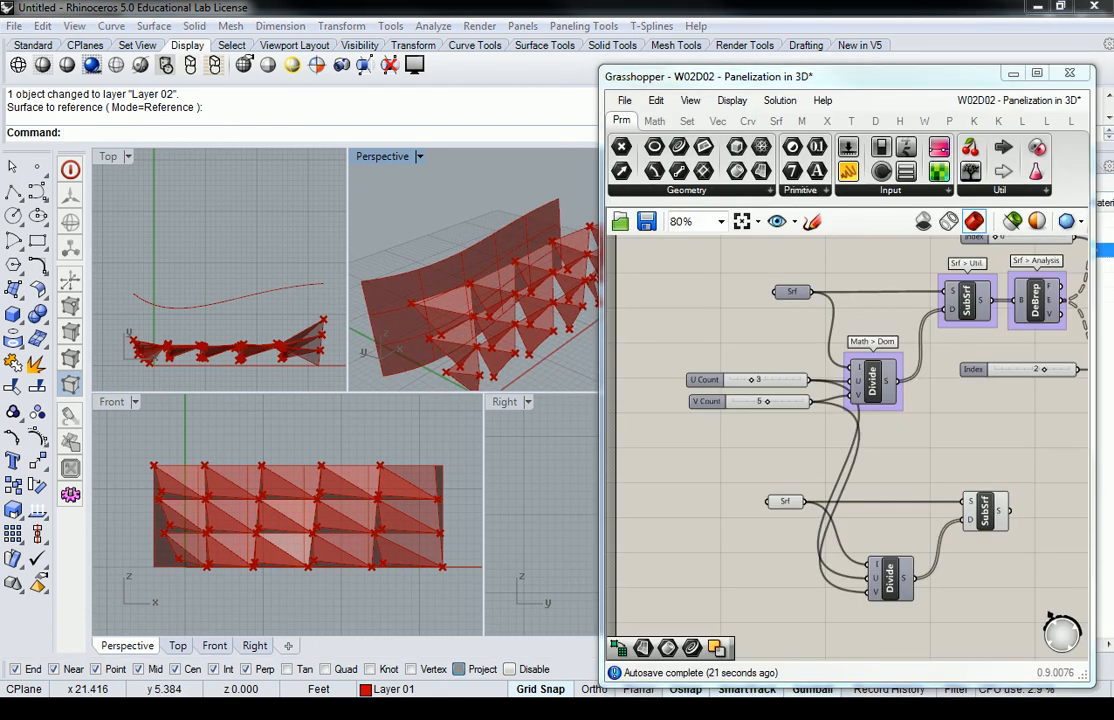